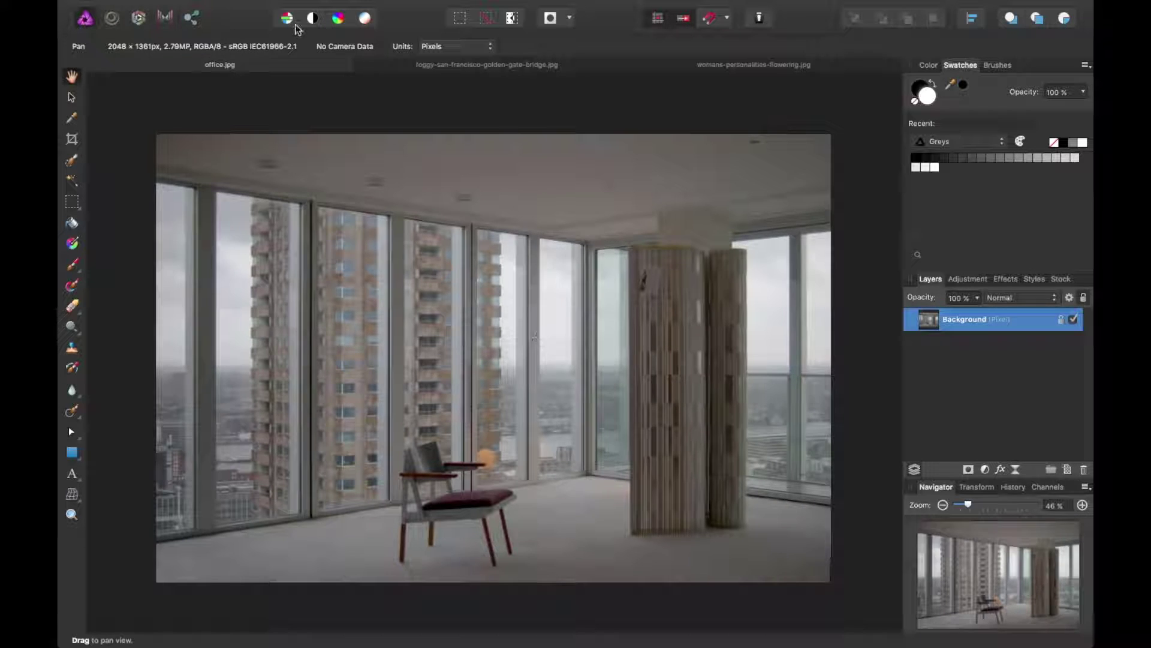
Add a Curves adjustment layer above the office photo's Background from the Layer menu
mouse_move(264, 8)
left_click(346, 7)
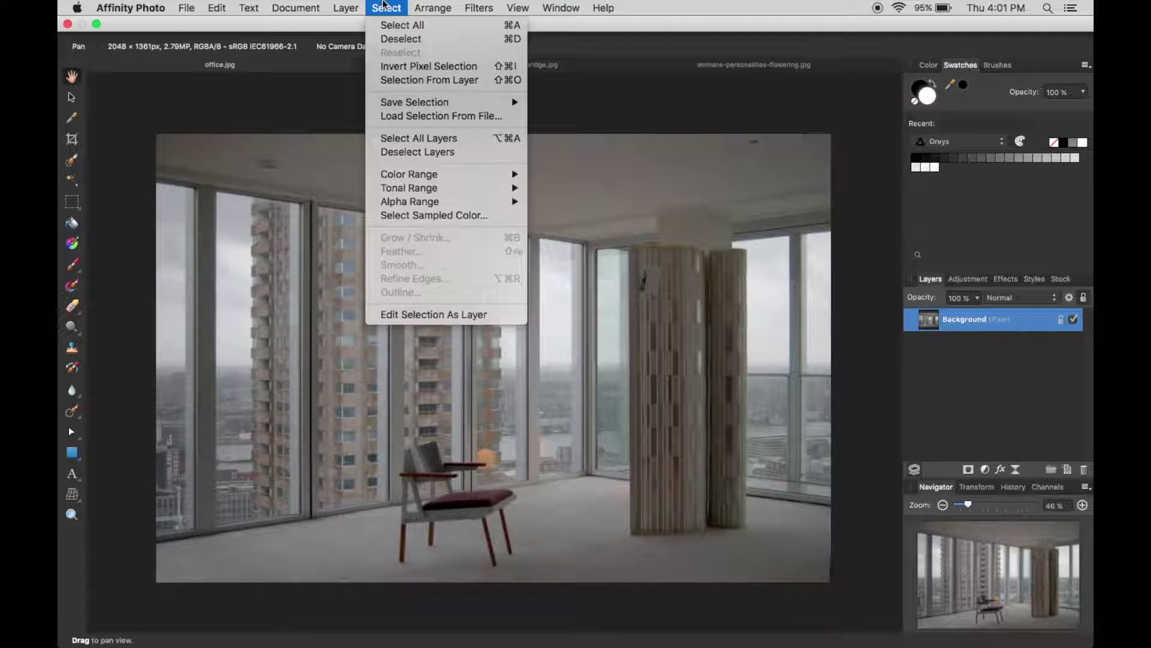
mouse_move(509, 130)
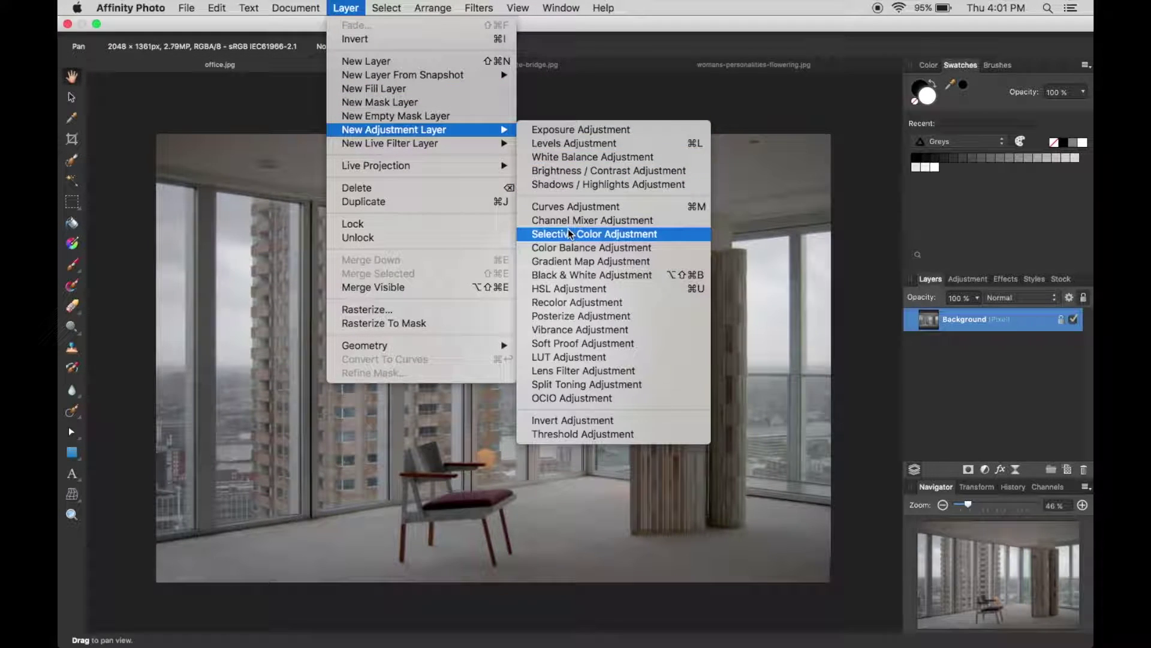
left_click(693, 207)
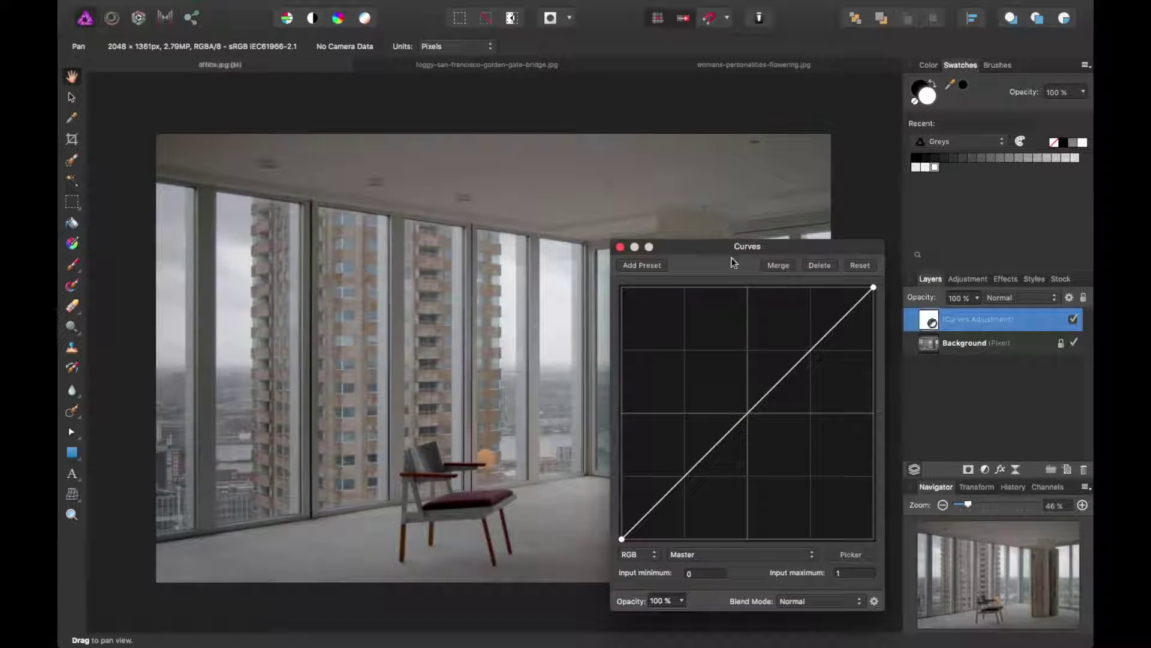
Move the Curves editor off the photo onto the right-hand panels, leaving the adjustment list unchanged
left_click_drag(791, 253, 779, 153)
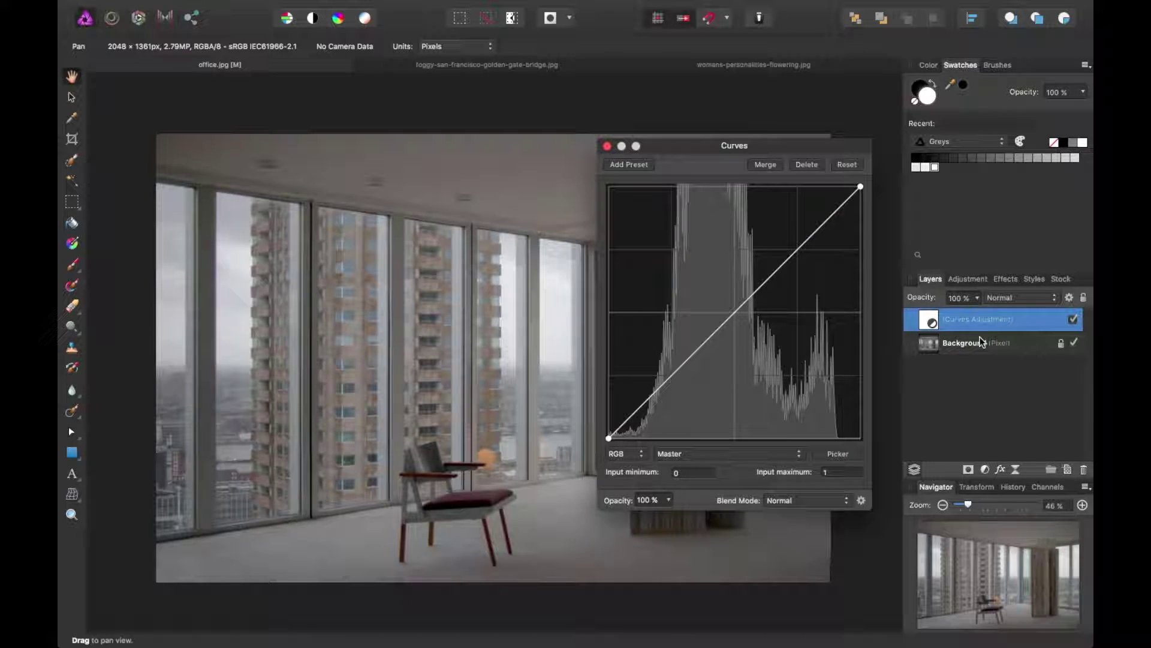
left_click(1000, 471)
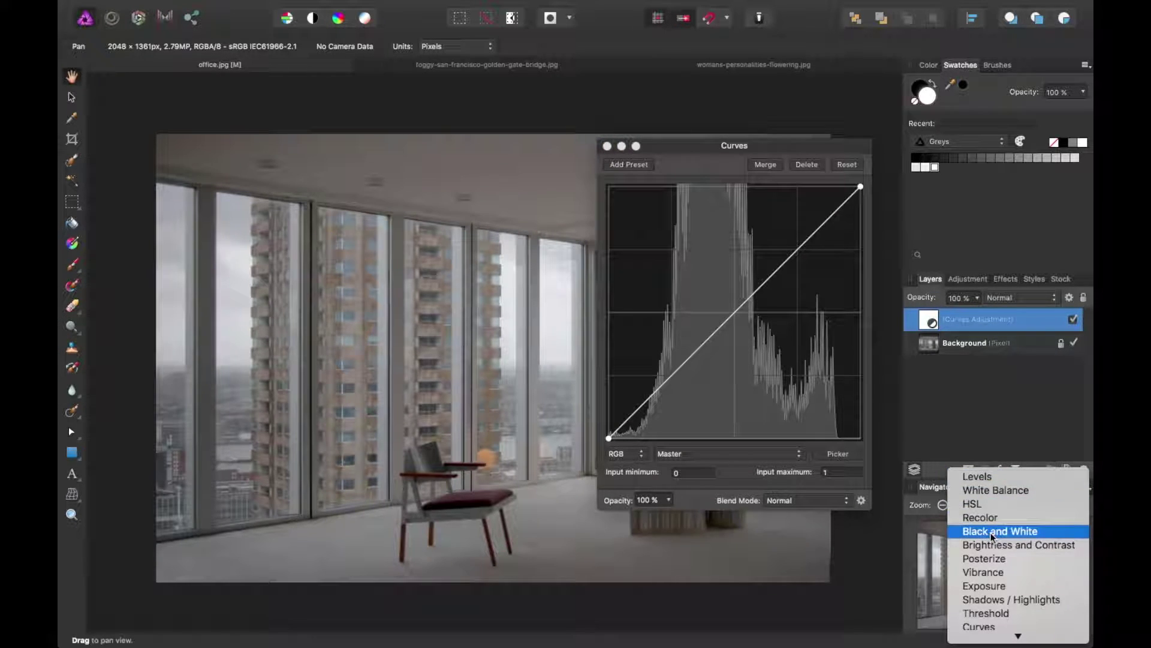
left_click(931, 411)
left_click_drag(817, 146, 1021, 98)
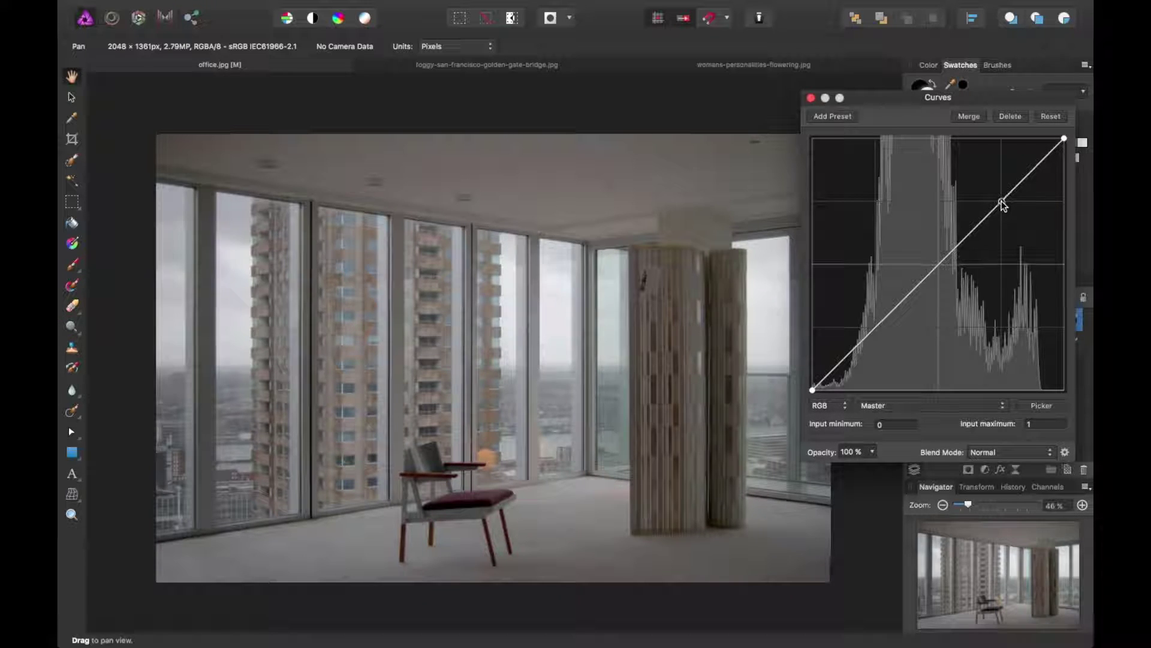
Raise an upper point and lower a lower point on the Master RGB curve to form a gentle S
left_click_drag(1003, 206, 1002, 174)
left_click(831, 405)
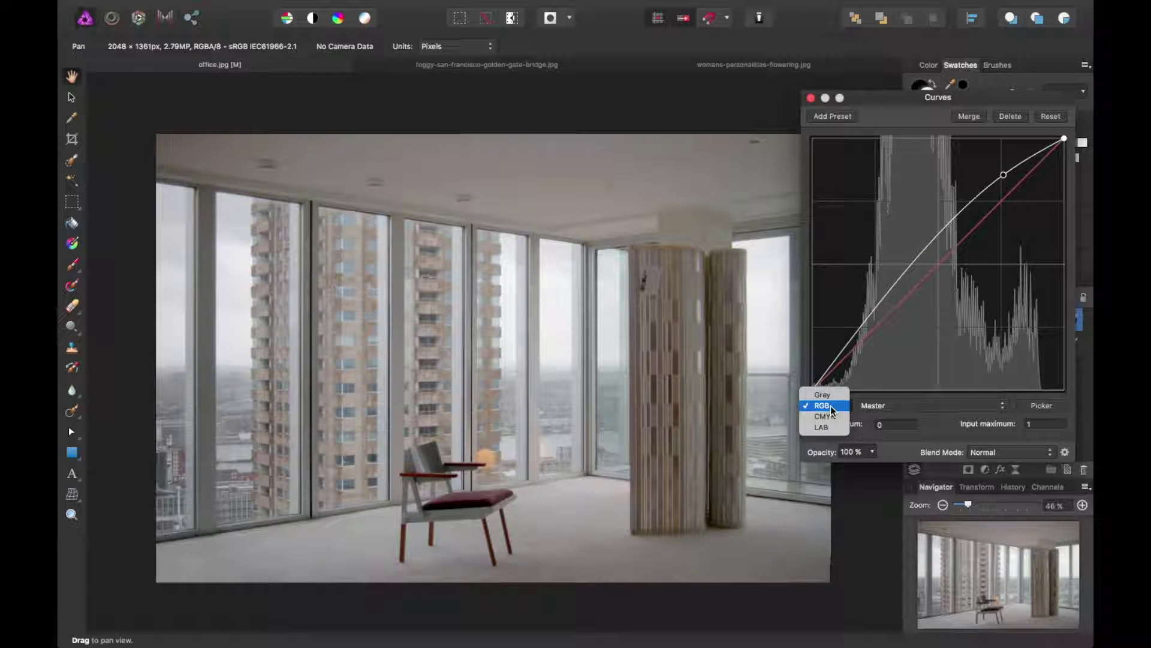
left_click(884, 412)
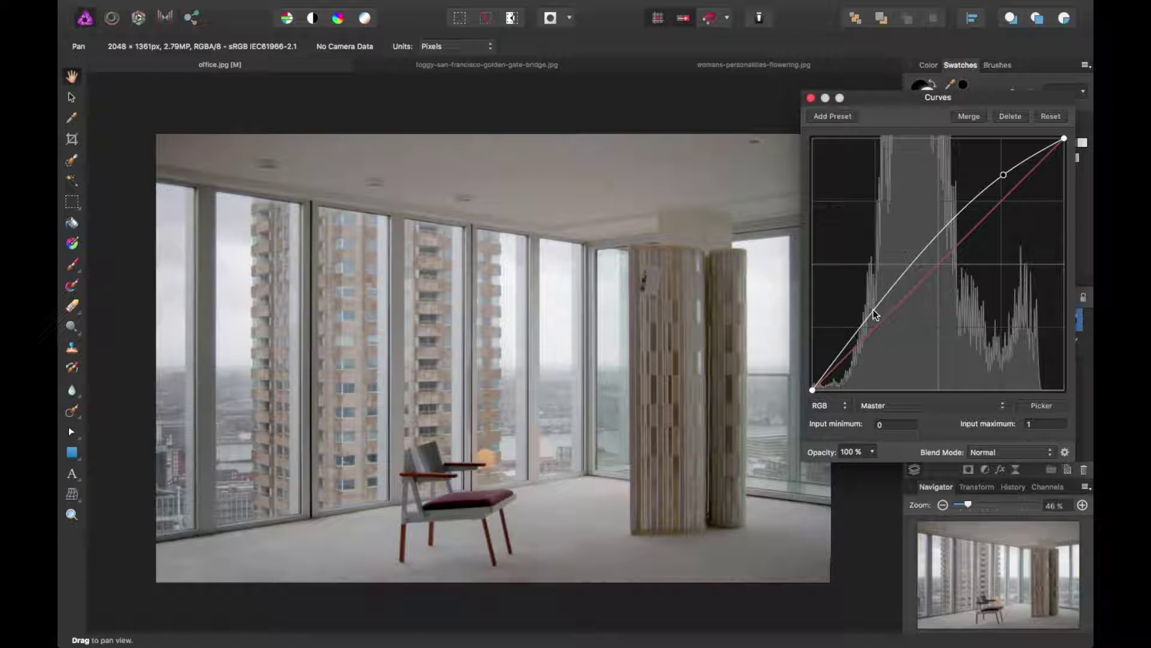
left_click_drag(873, 309, 877, 340)
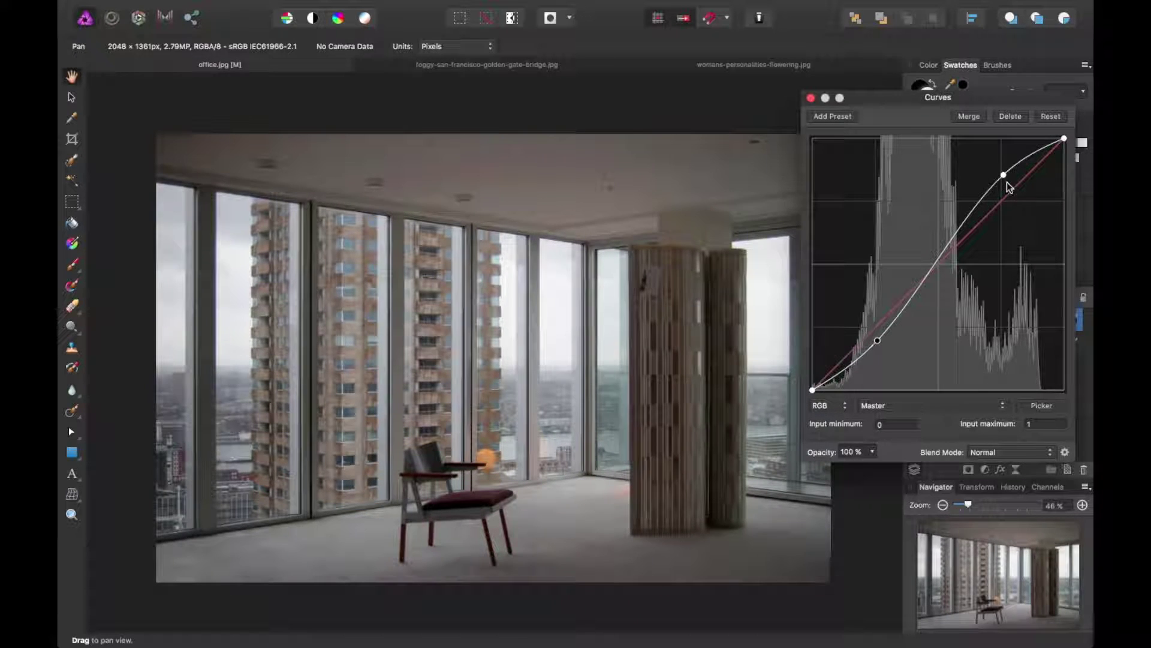
left_click_drag(1003, 175, 1001, 179)
left_click_drag(877, 342, 878, 339)
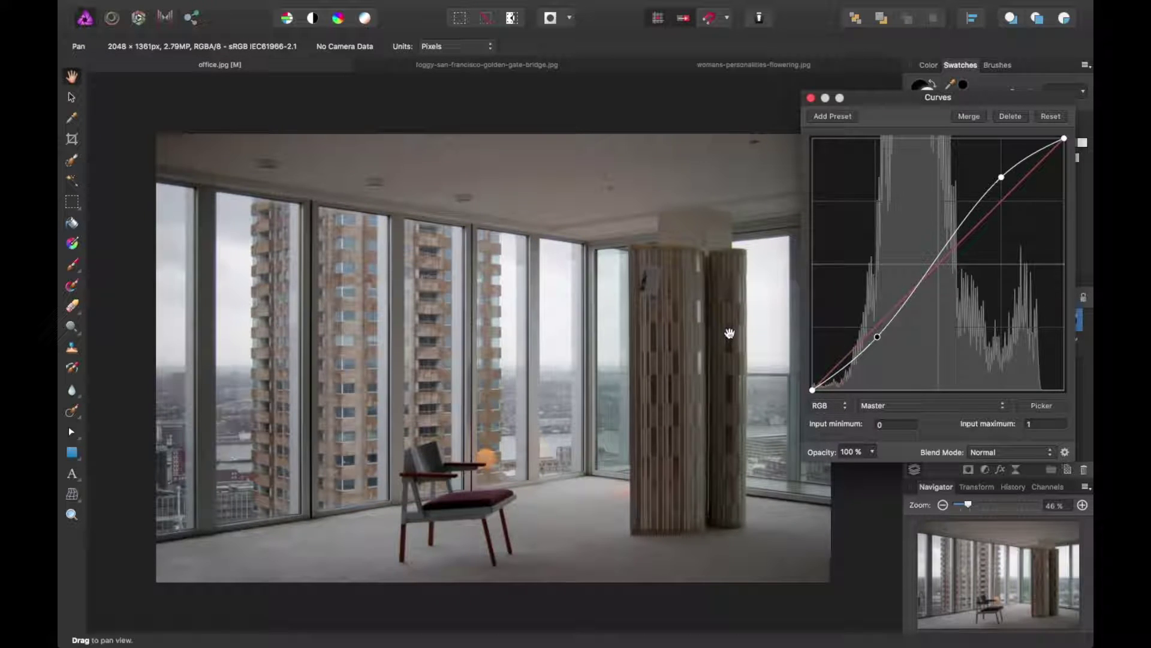
left_click_drag(588, 276, 553, 193)
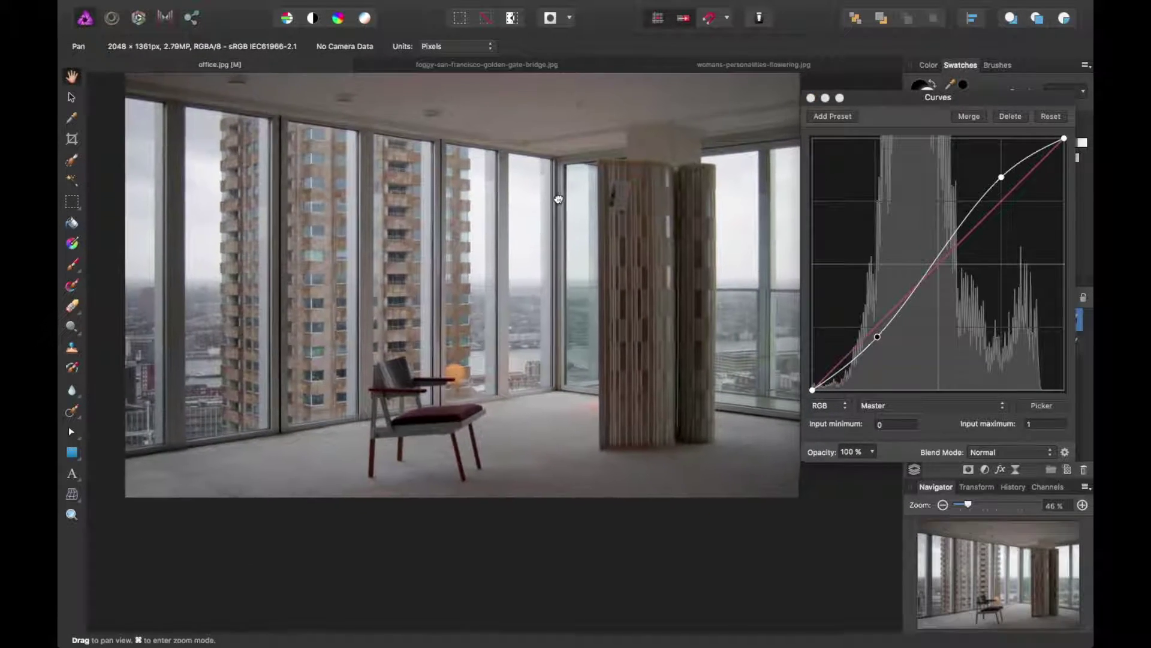
Close the Curves editor and toggle the Curves layer off and on to compare before and after
left_click(811, 98)
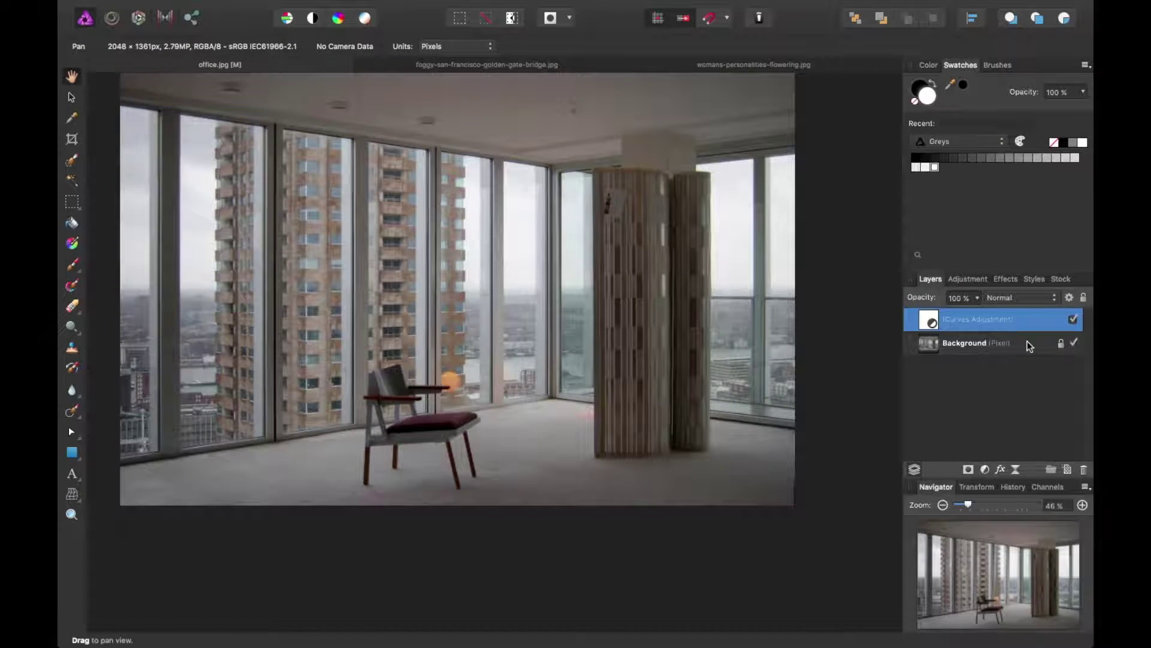
left_click(1073, 321)
left_click(1073, 321)
left_click(1073, 321)
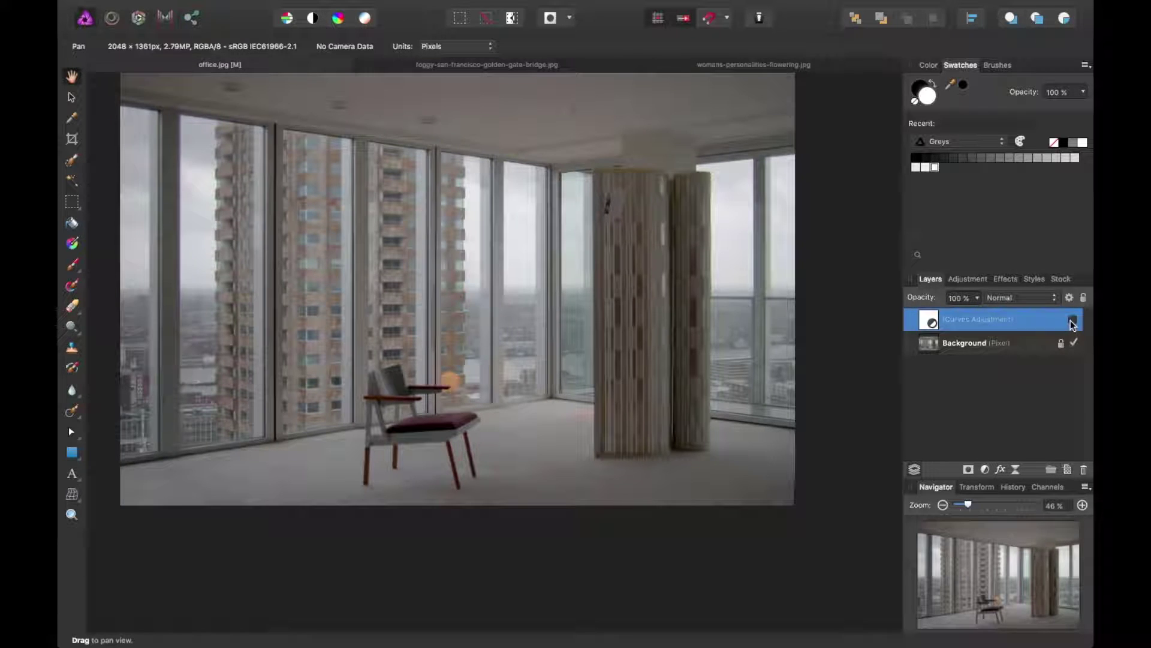
left_click(1072, 322)
scroll(548, 232, "up", 2)
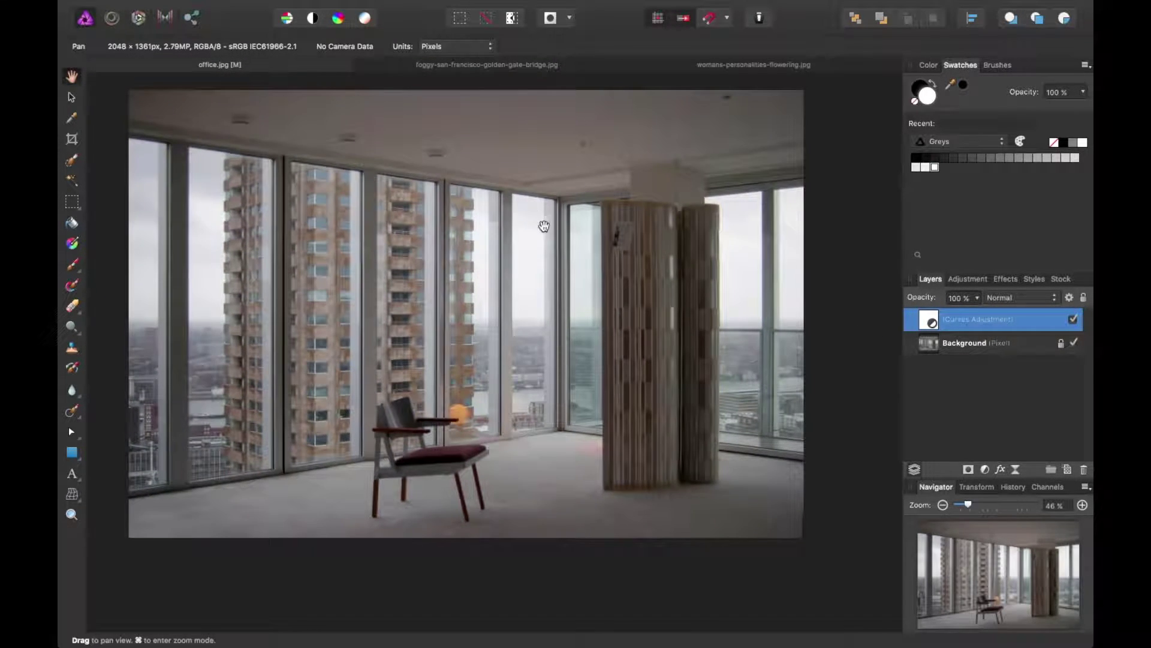
scroll(555, 237, "up", 2)
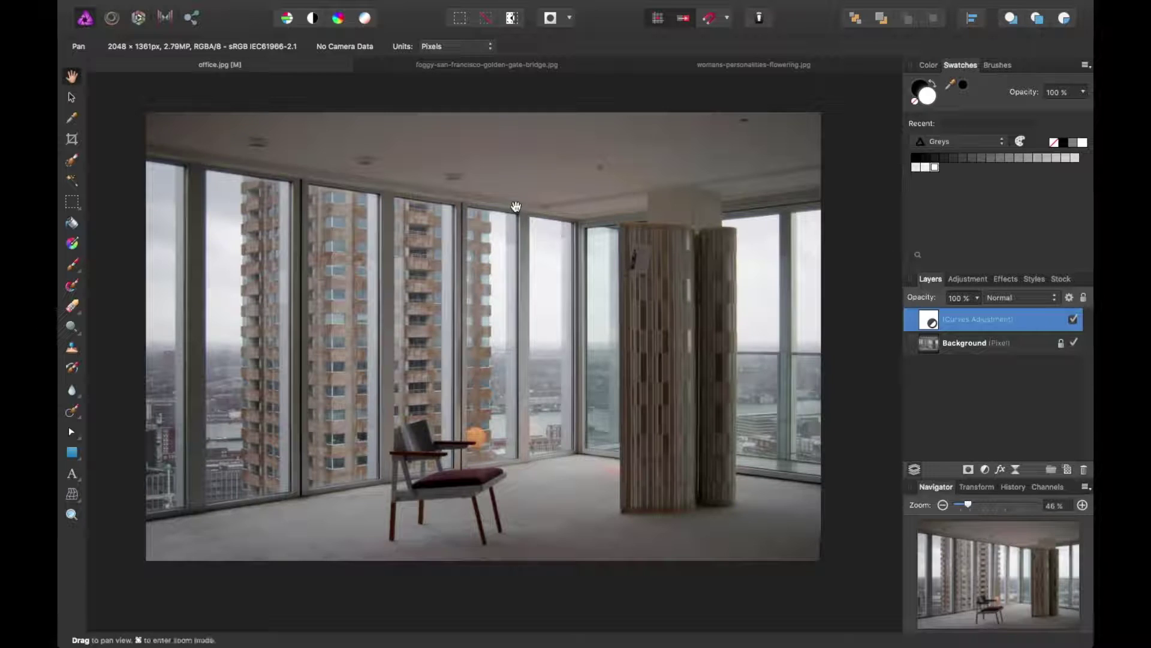
scroll(517, 211, "up", 1)
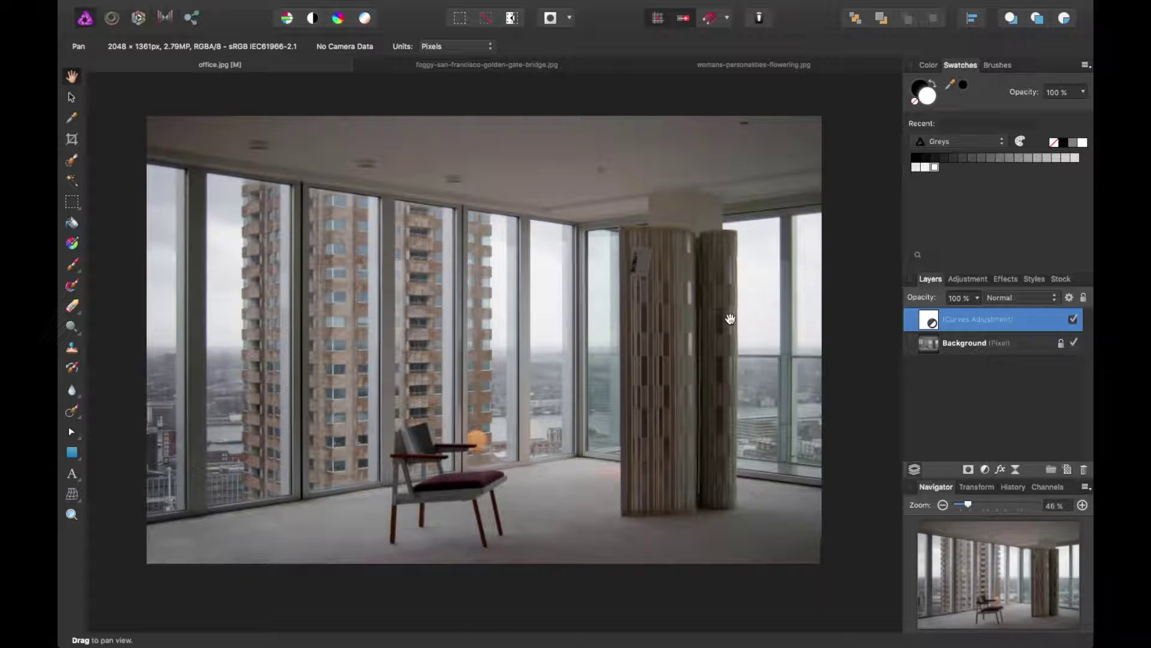
Open foggy-san-francisco-golden-gate-bridge.jpg and pan the bridge photo into position
left_click(482, 71)
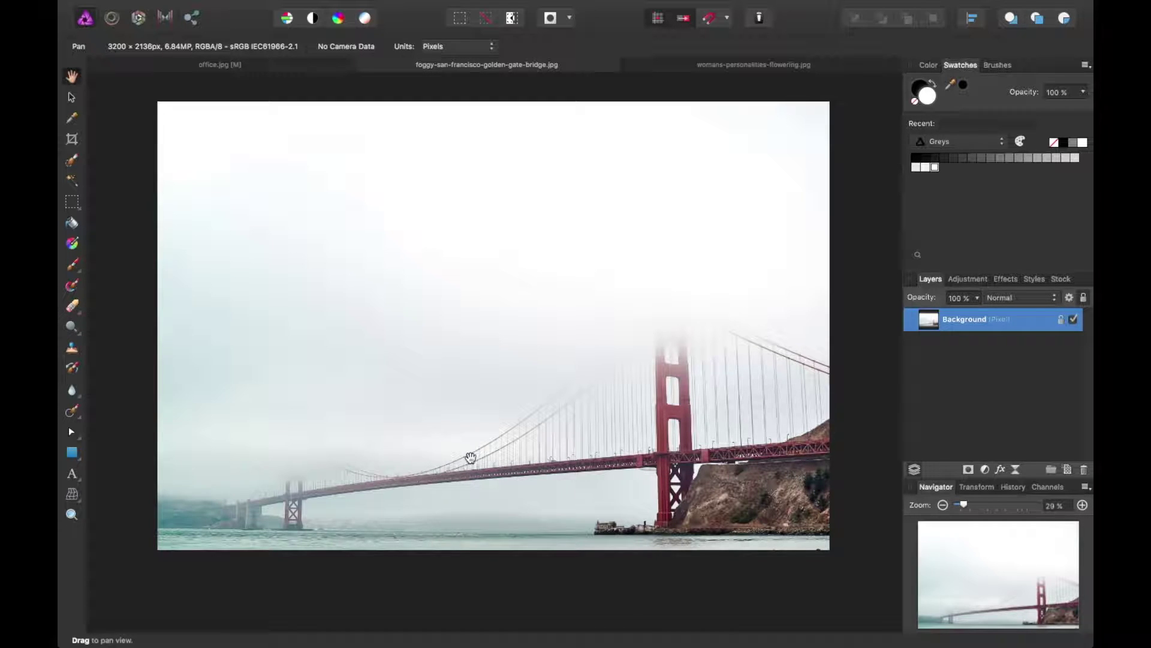
left_click_drag(471, 459, 483, 452)
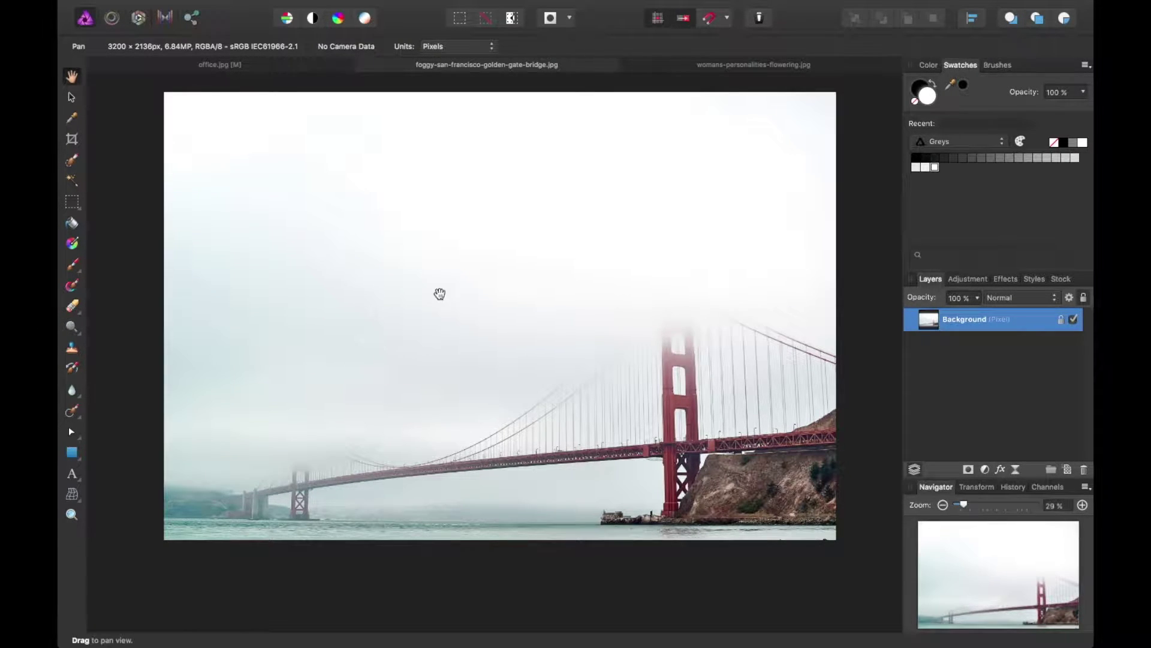
left_click_drag(440, 293, 447, 312)
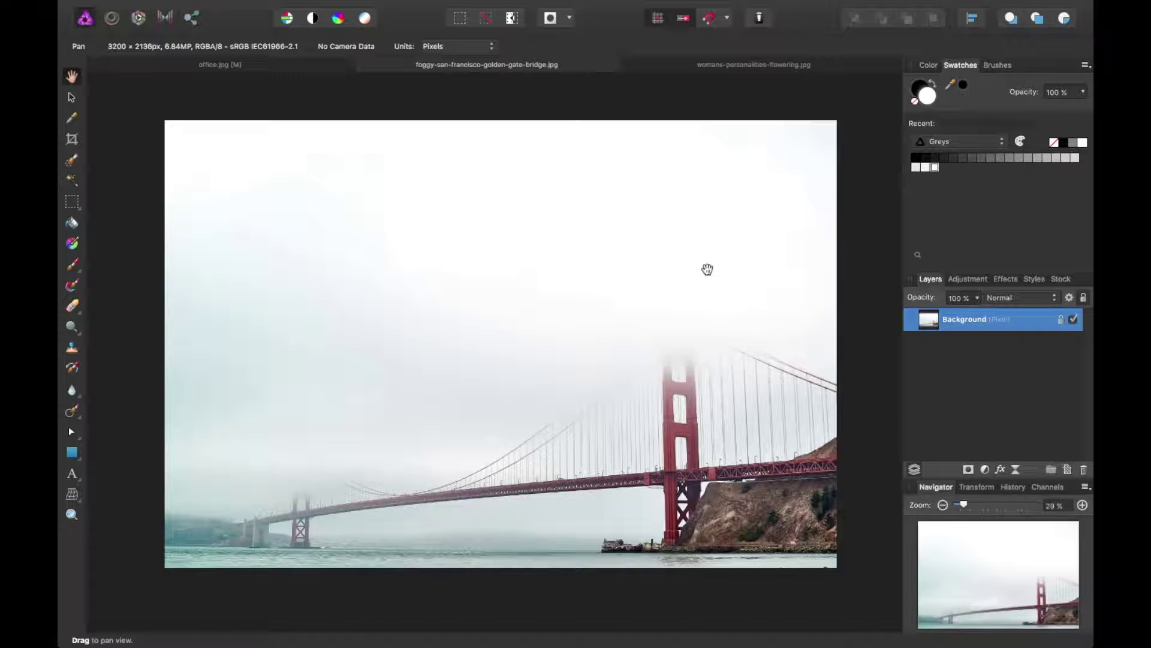
Add a Curves adjustment layer to the bridge photo via Layer > New Adjustment Layer
mouse_move(473, 3)
left_click(349, 7)
mouse_move(457, 128)
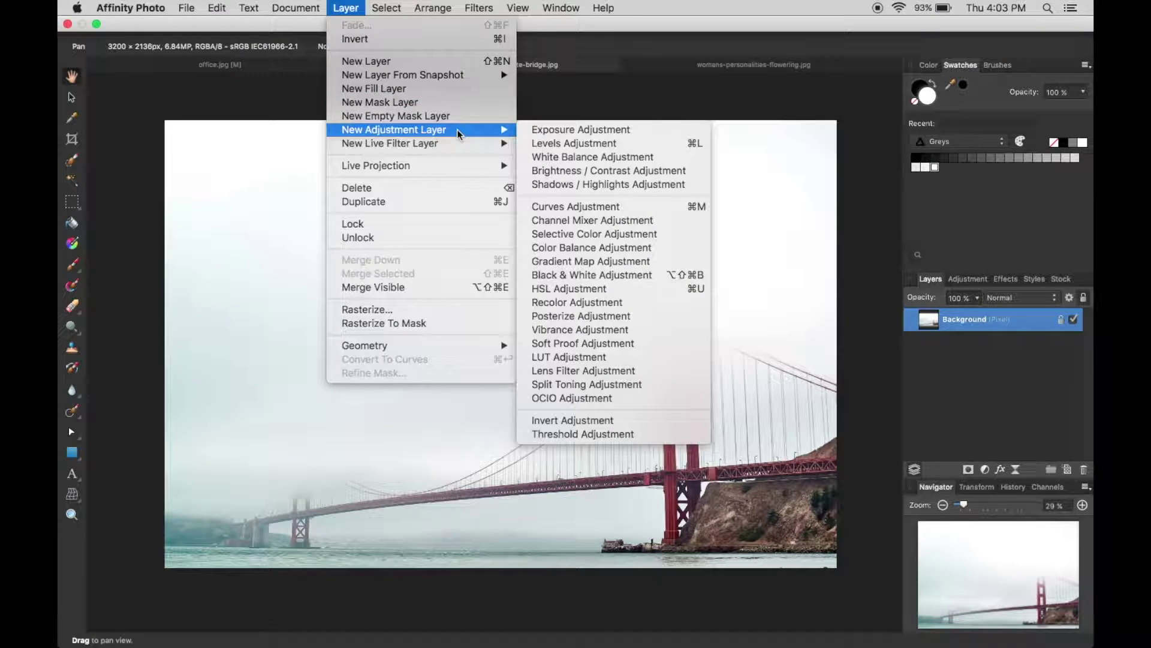
left_click(569, 207)
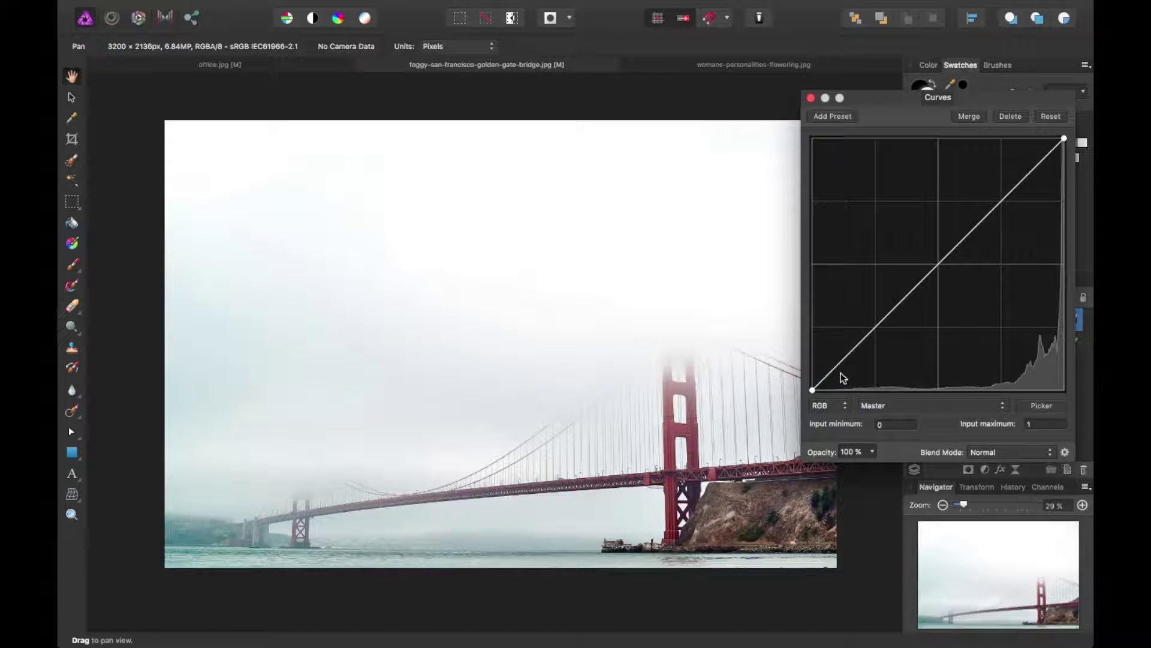
Drag a lower and an upper Master curve point below the diagonal to darken the foggy midtones
left_click_drag(879, 325, 880, 337)
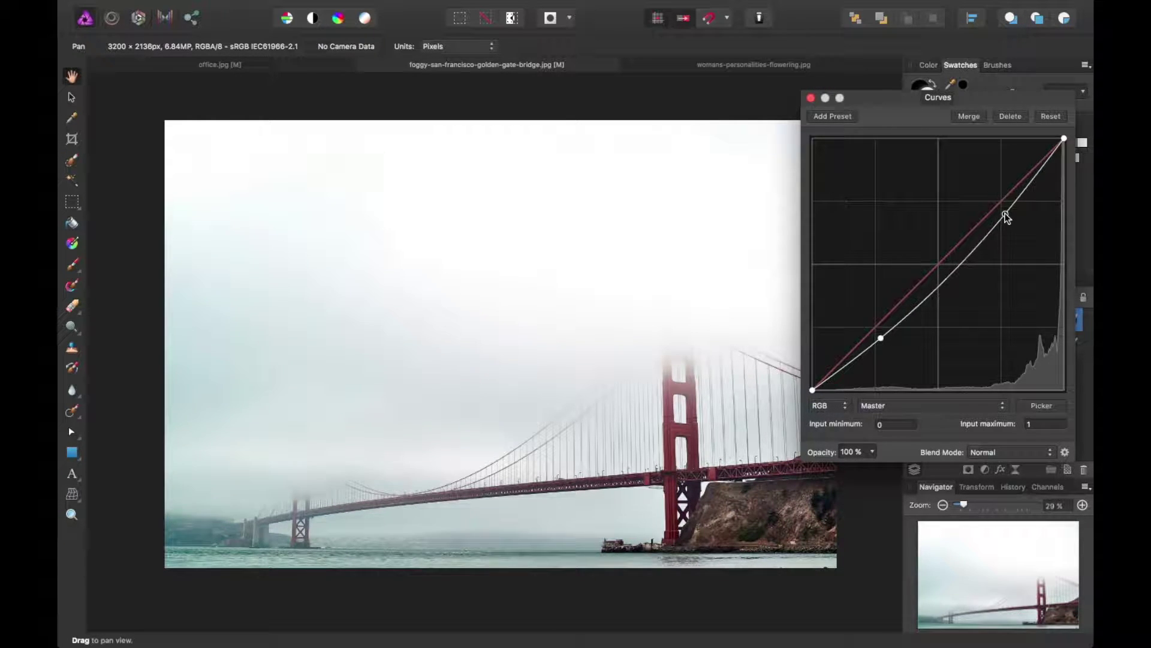
left_click_drag(1003, 203, 1003, 215)
left_click_drag(881, 336, 907, 341)
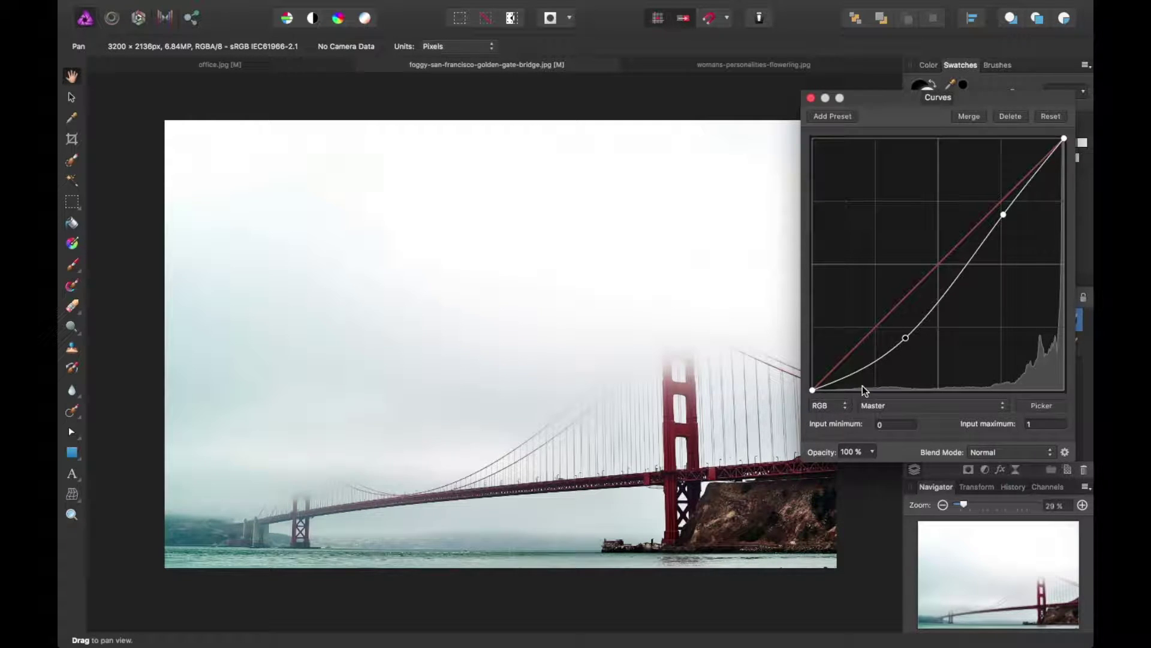
mouse_move(908, 345)
left_mouse_down()
mouse_move(918, 334)
mouse_move(900, 338)
left_mouse_up()
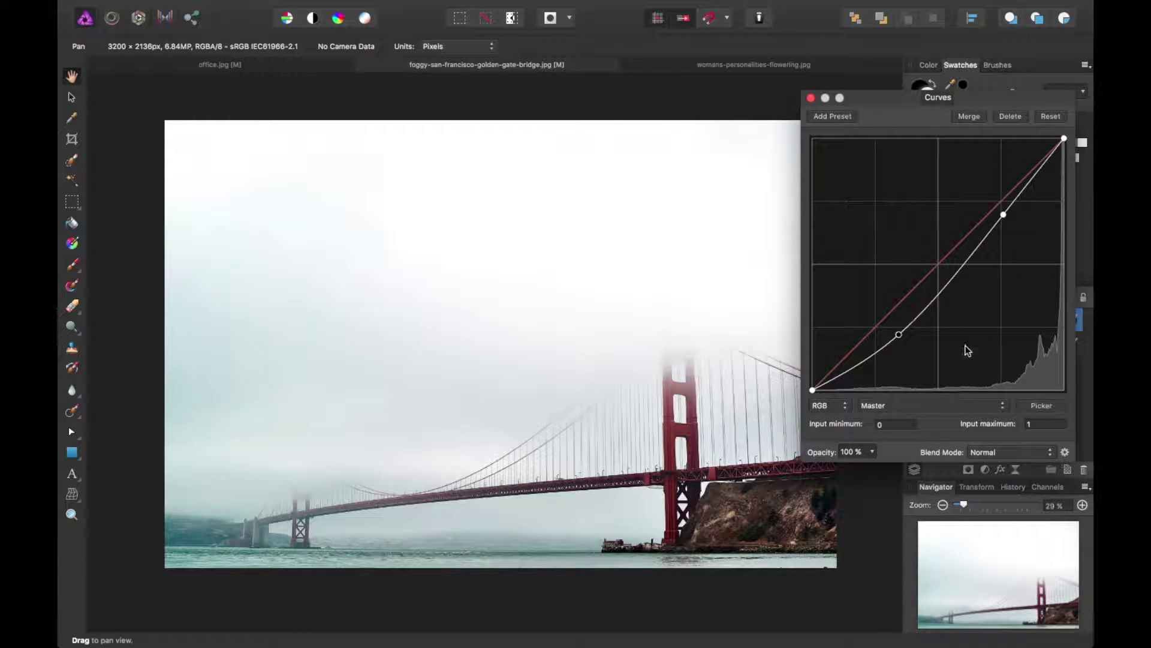
Close the curve editor and toggle the bridge's Curves layer off and on repeatedly, leaving it enabled
left_click(811, 99)
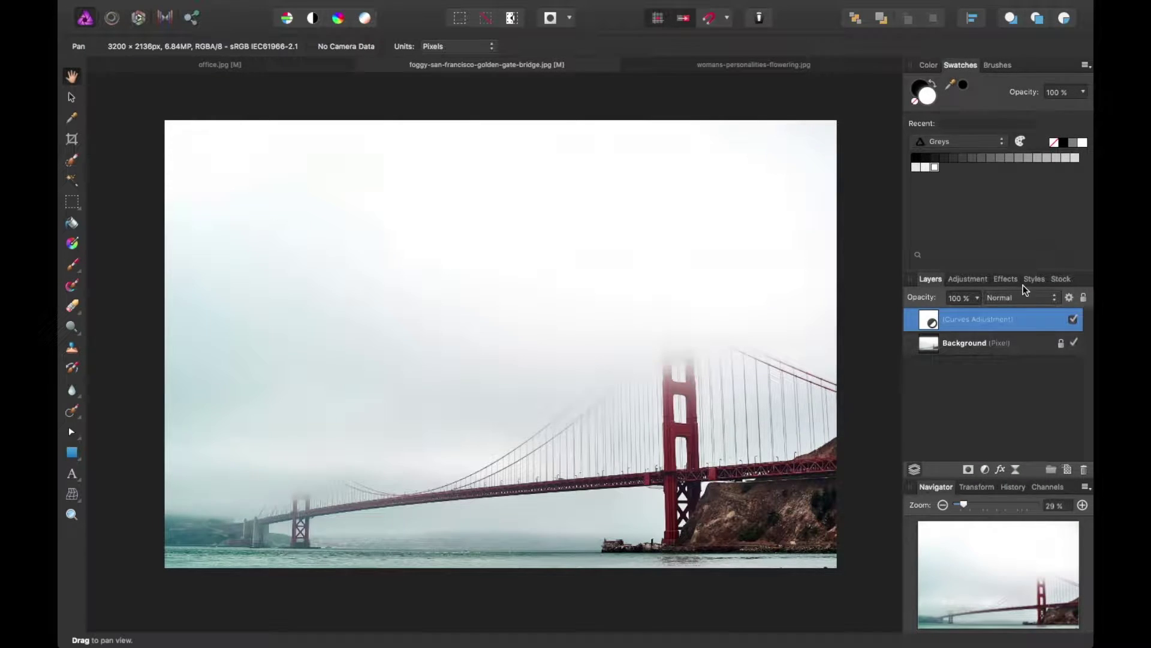
left_click(1073, 320)
left_click(1073, 320)
left_click(1073, 320)
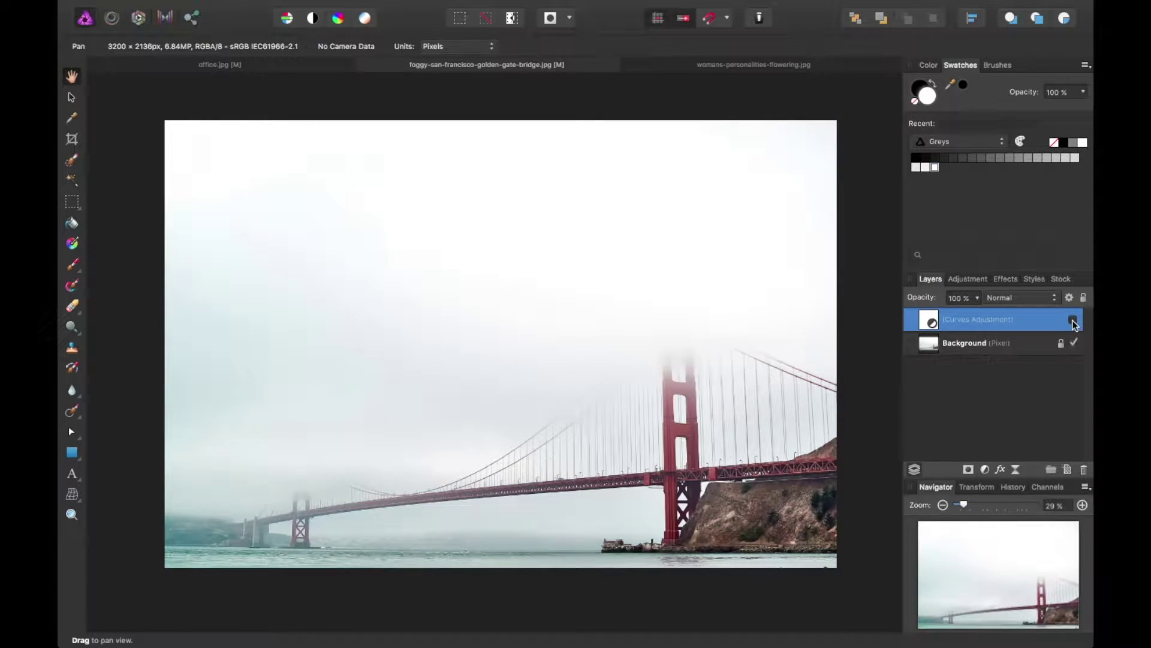
left_click(1073, 320)
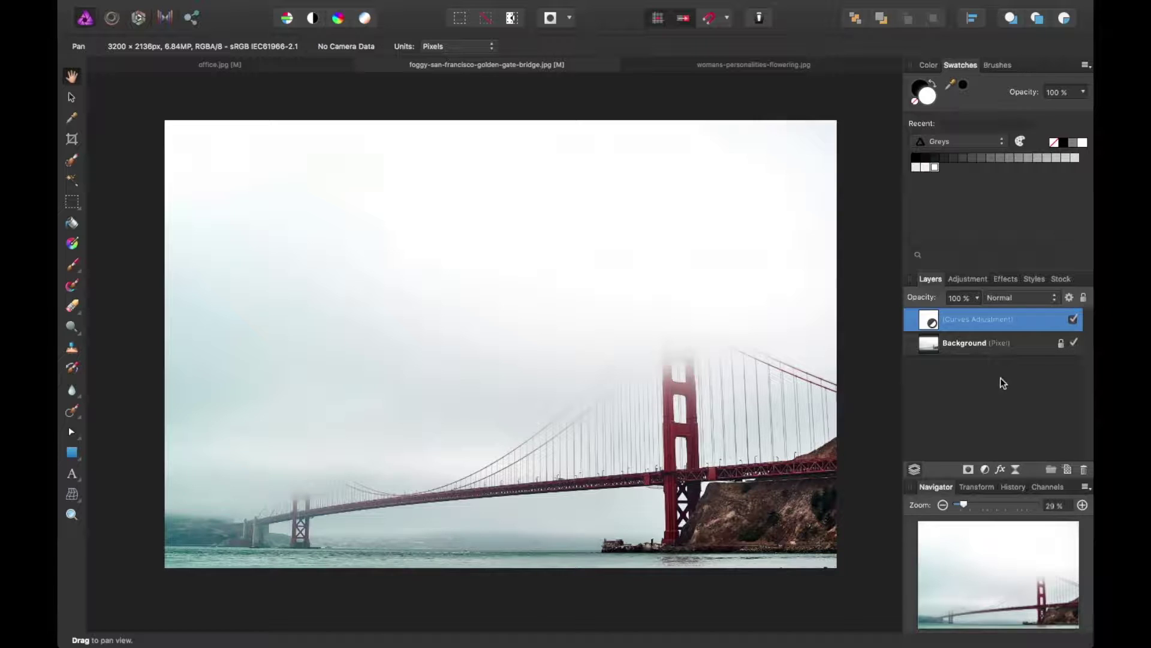
left_click(1074, 320)
left_click(1073, 320)
left_click(1073, 320)
left_click(1073, 319)
Switch to womans-personalities-flowering.jpg and add a Curves adjustment layer to it
left_click(785, 63)
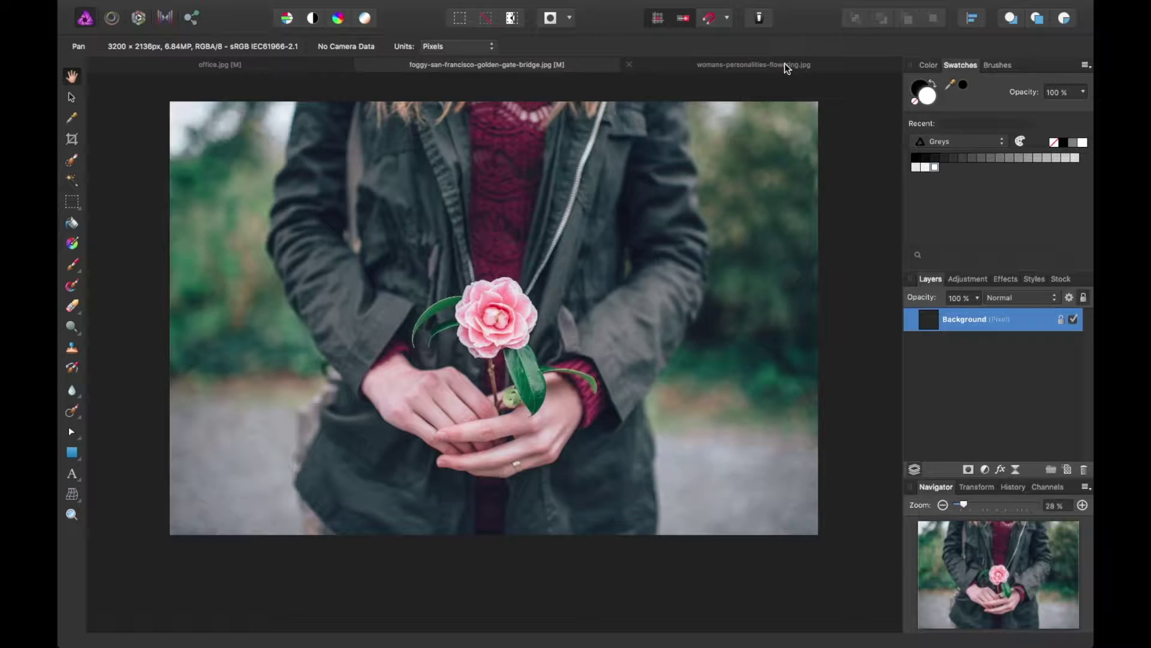
scroll(542, 321, "up", 2)
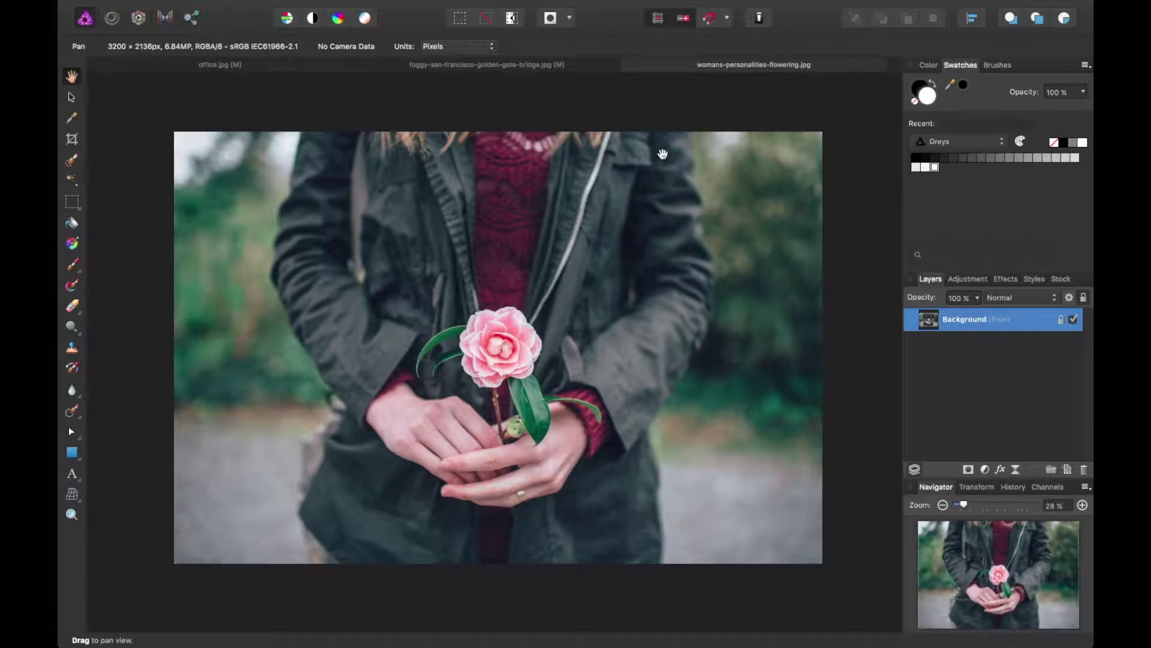
mouse_move(544, 3)
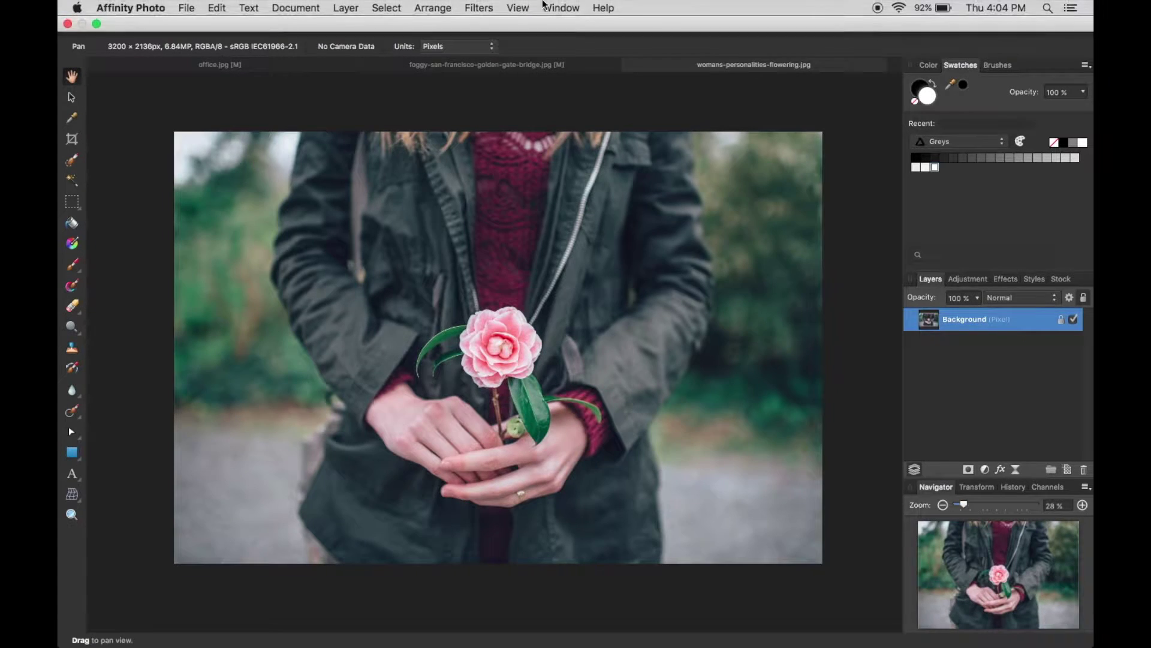
left_click(346, 8)
mouse_move(449, 131)
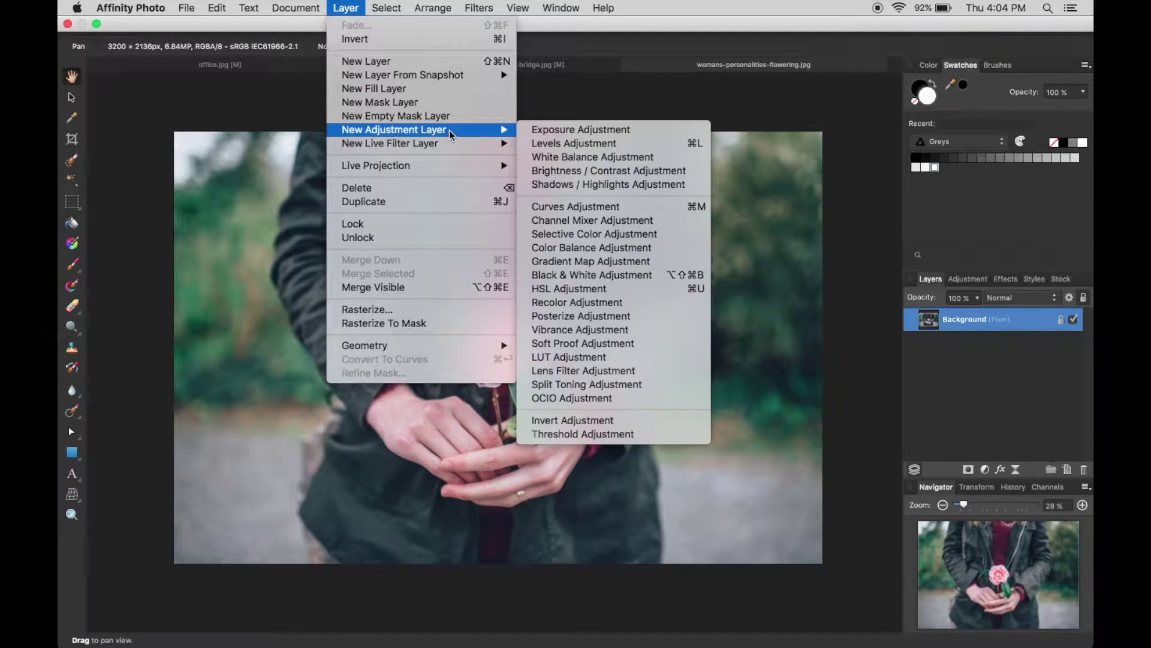
left_click(575, 206)
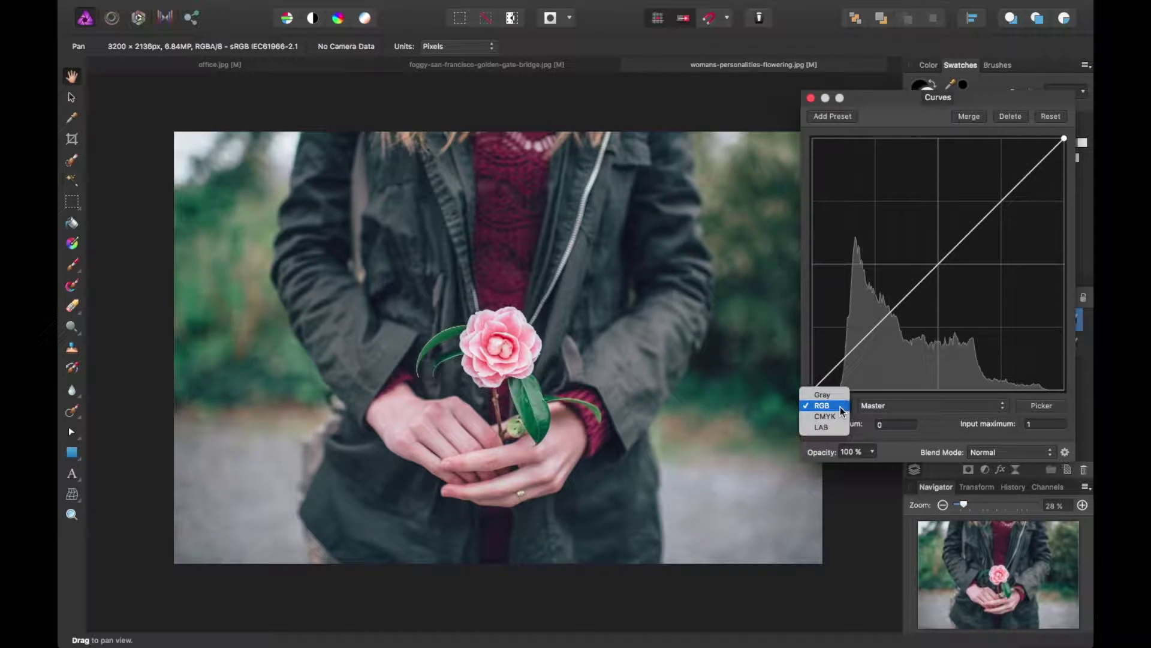
Select the Red channel in the Curves dialog, keeping the RGB colour model
left_click(840, 407)
left_click(877, 405)
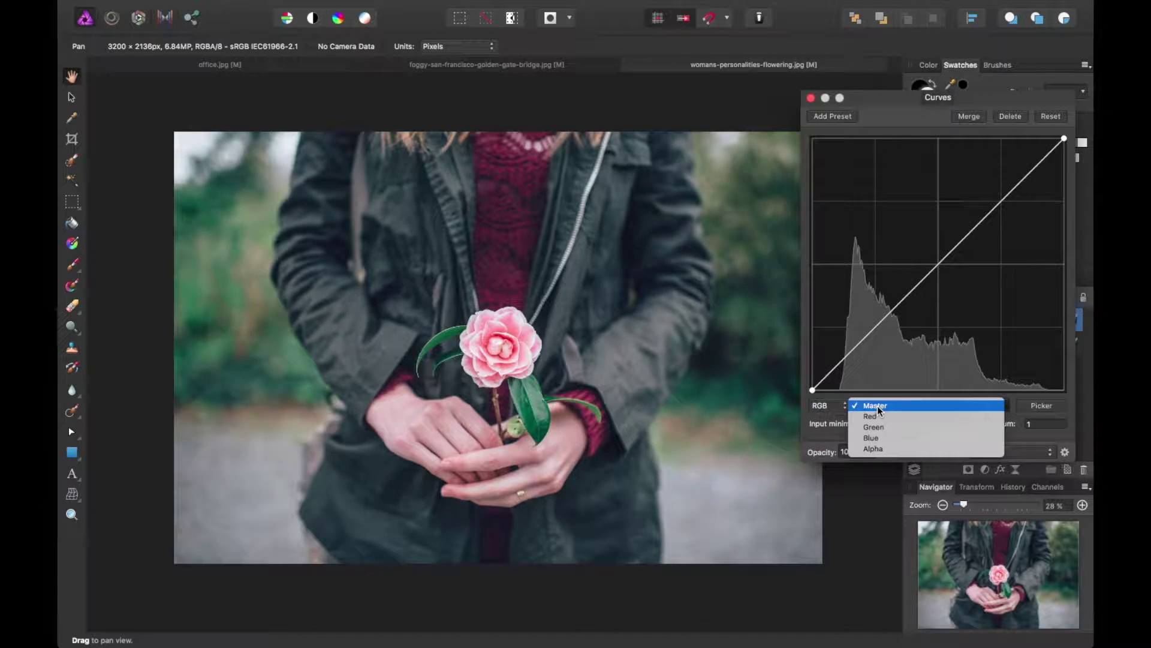
left_click(1010, 418)
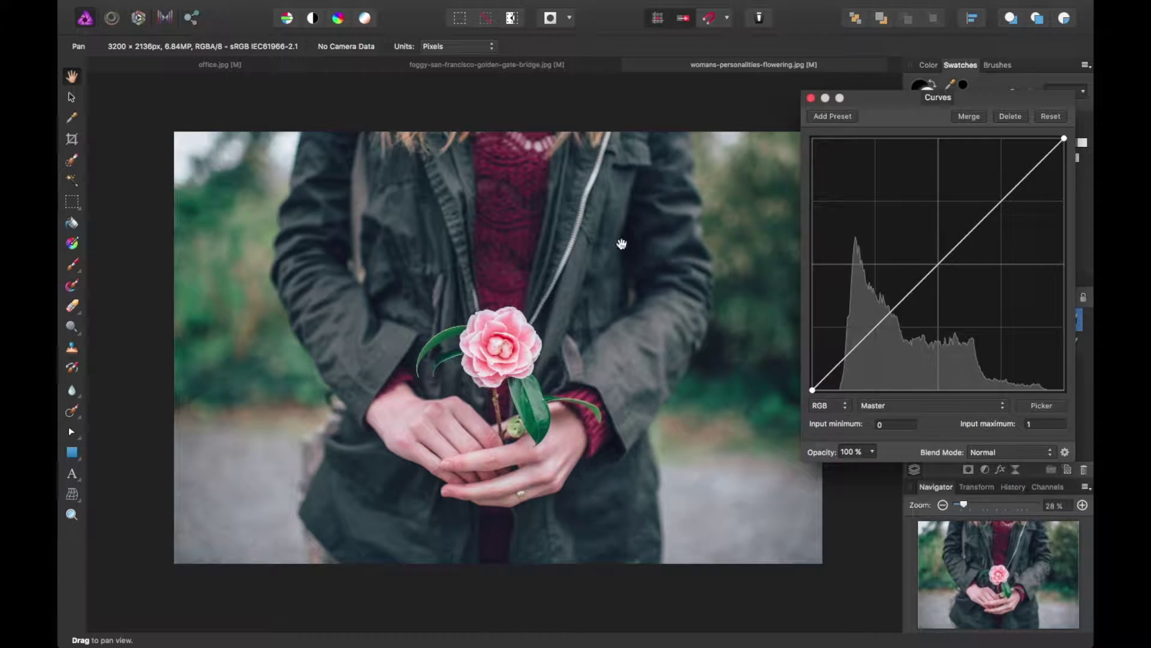
left_click(927, 405)
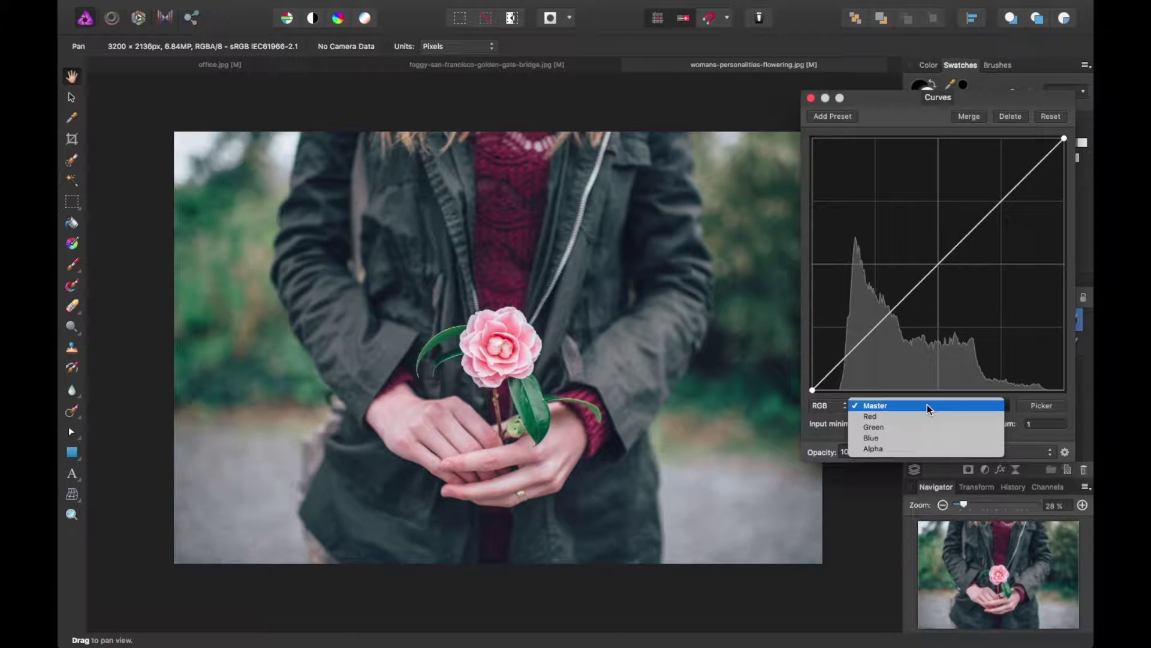
left_click(925, 415)
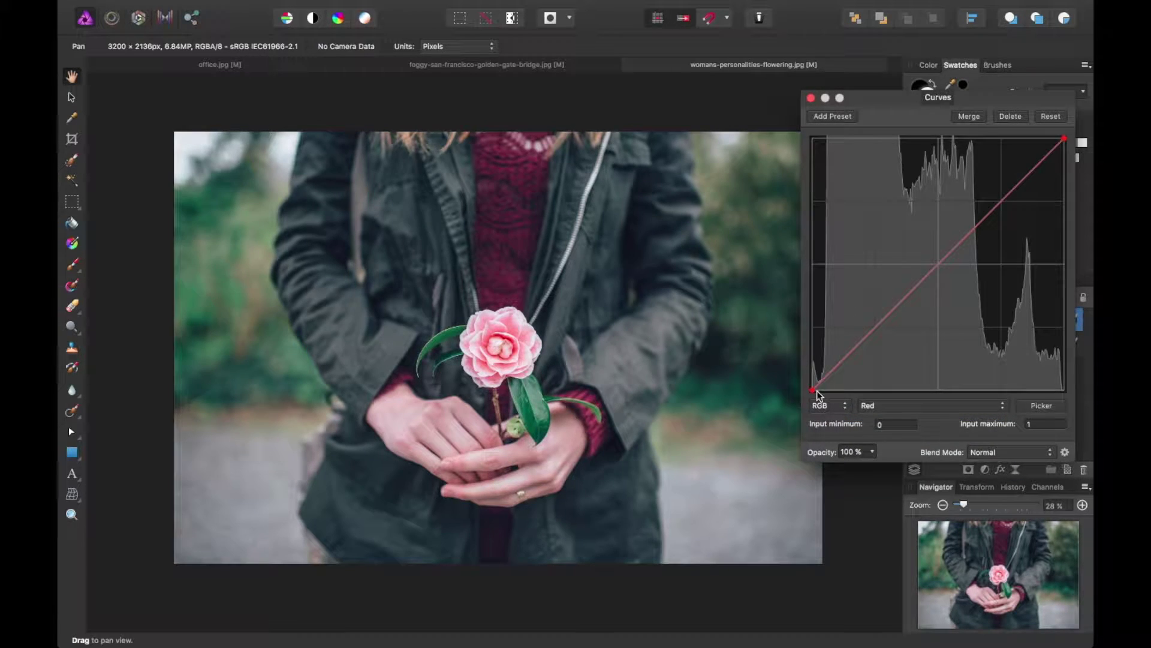
Lift the red curve's black point and lower its white point for raised shadows and dimmer highlights
left_click_drag(817, 390, 814, 355)
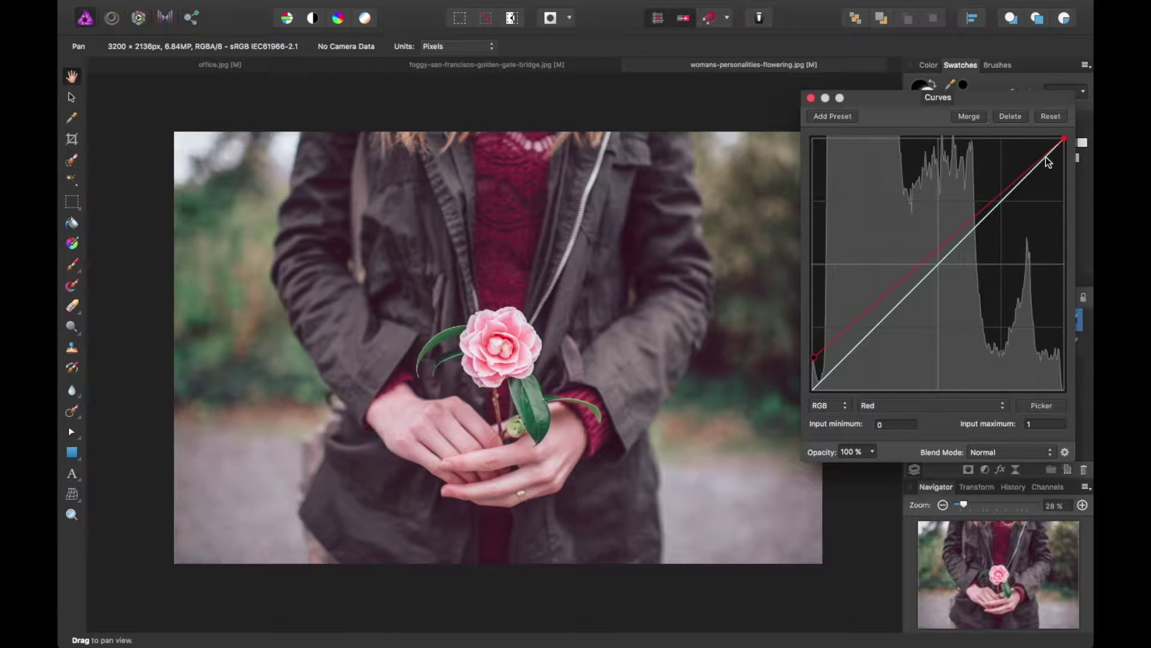
mouse_move(1064, 138)
left_mouse_down()
mouse_move(1073, 194)
mouse_move(1074, 157)
left_mouse_up()
left_click_drag(811, 357, 809, 368)
left_click_drag(1064, 160, 1065, 164)
On the Green channel, lift the black point and lower the white point
left_click(874, 403)
left_click(872, 418)
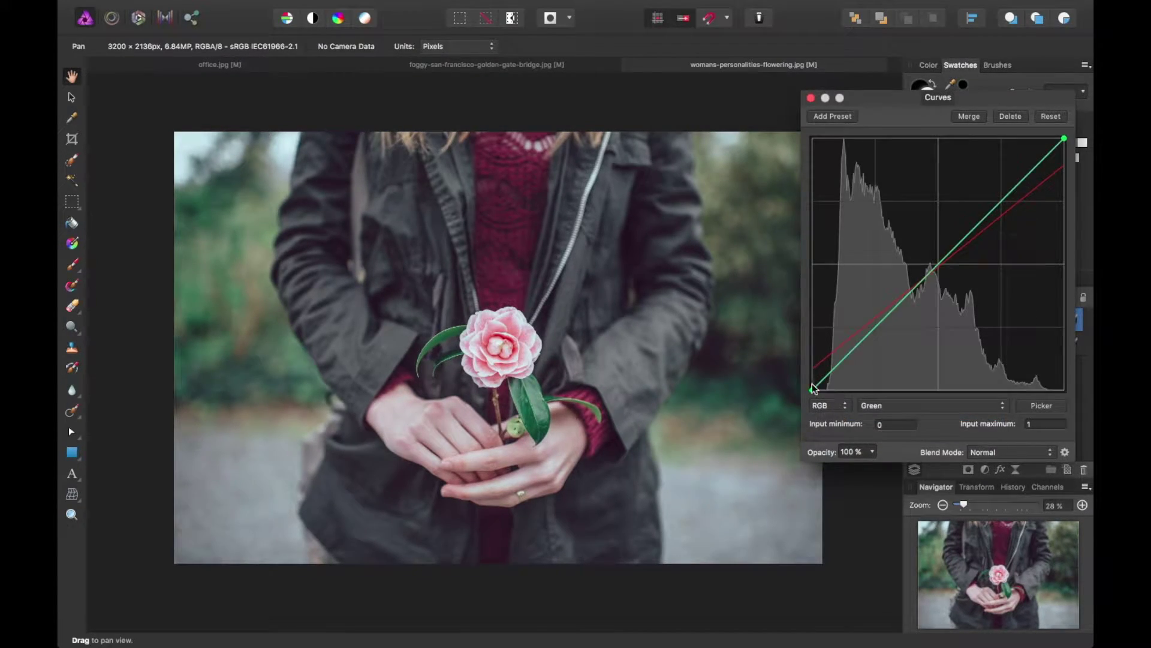
left_click_drag(814, 391, 816, 380)
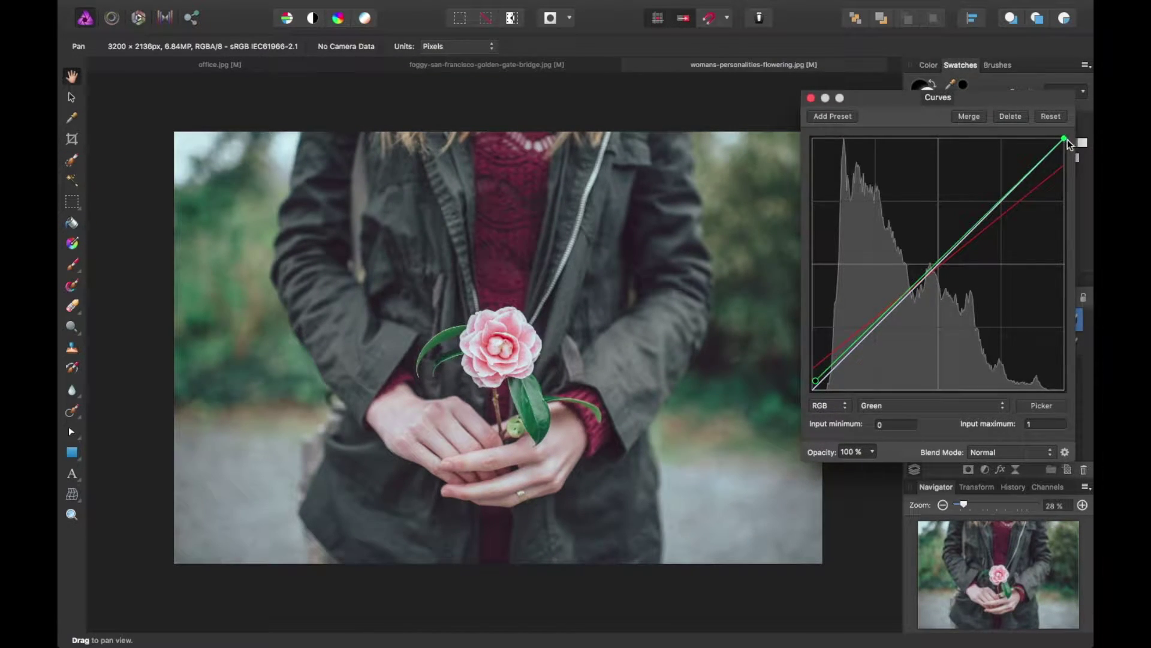
mouse_move(1068, 139)
left_mouse_down()
mouse_move(1064, 193)
mouse_move(1067, 156)
left_mouse_up()
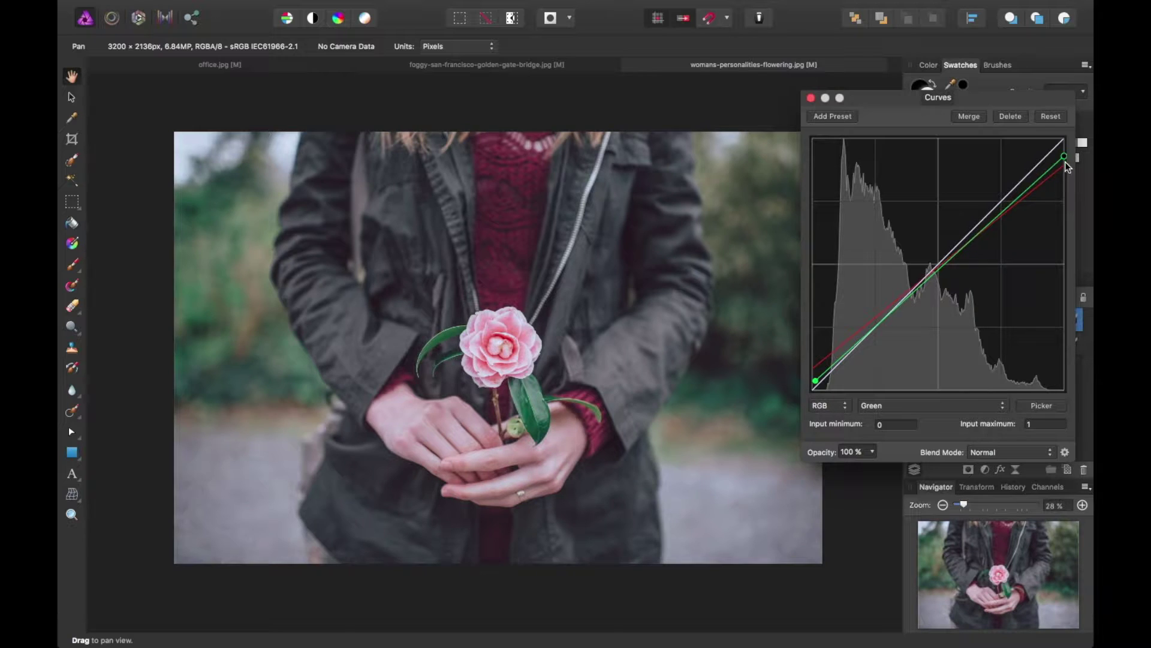
On the Blue channel, raise the black point and lower the white point
left_click(905, 404)
left_click(901, 412)
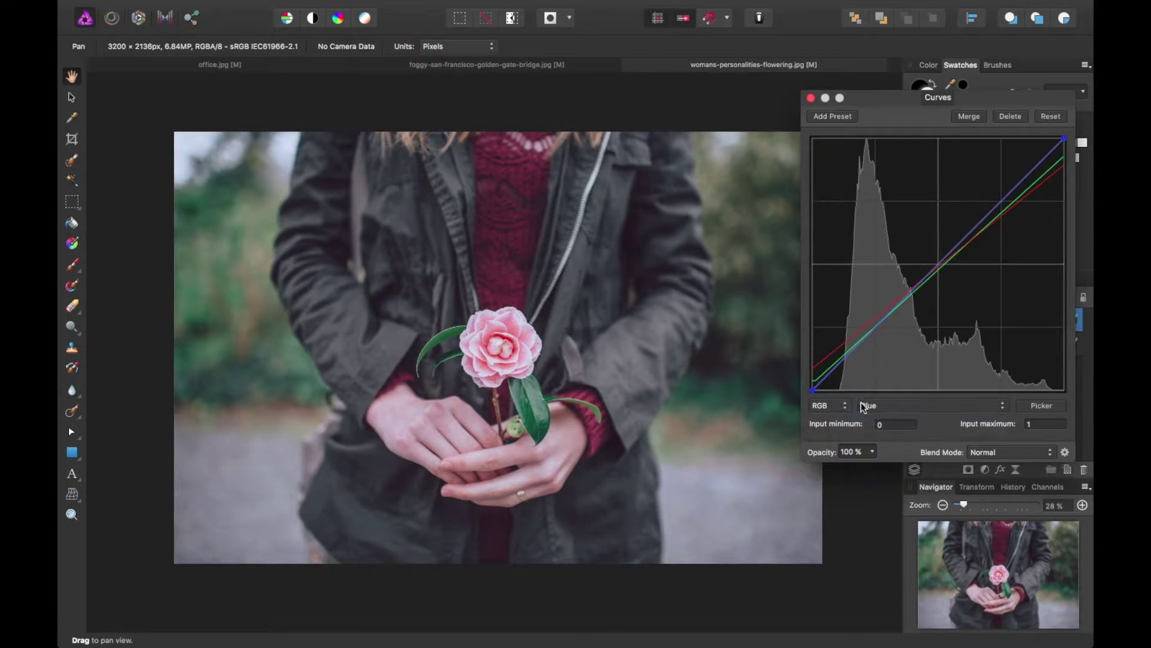
left_click_drag(813, 390, 810, 380)
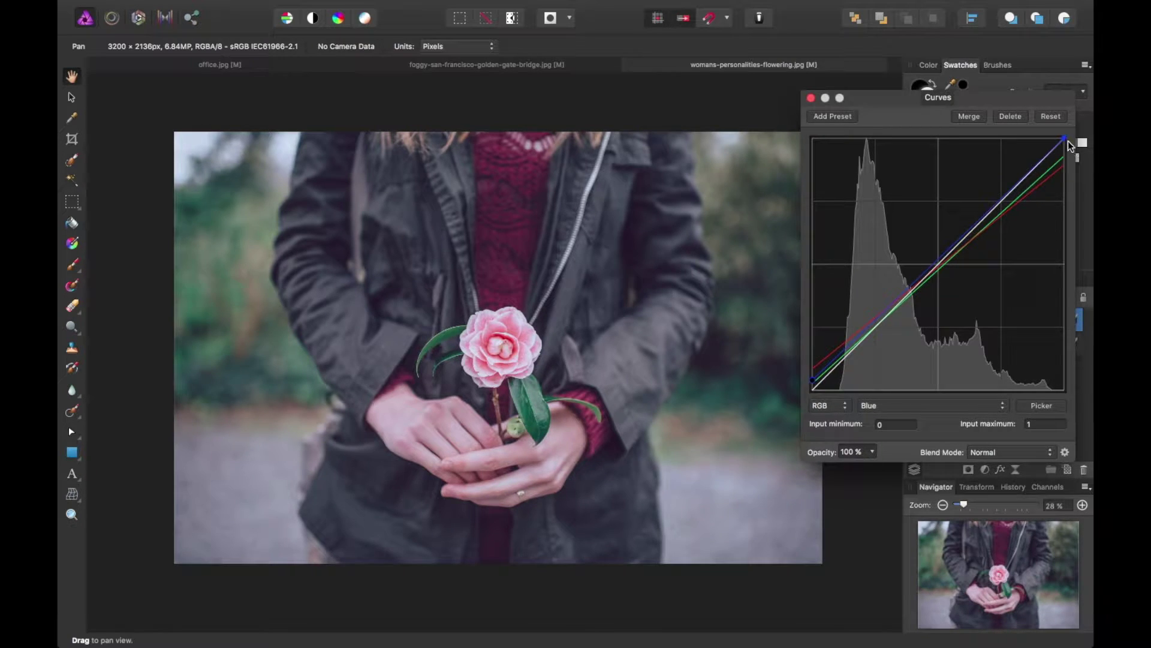
left_click_drag(1065, 138, 1066, 155)
Try the Alpha channel's black point, then restore it
left_click(880, 409)
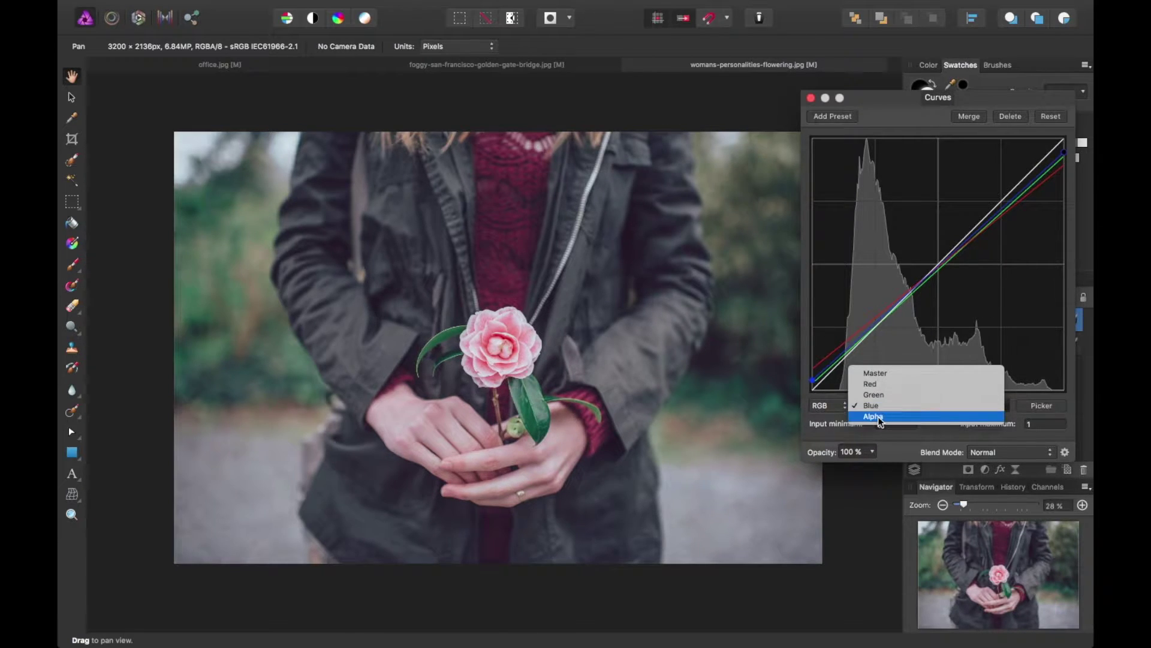
left_click(873, 416)
mouse_move(816, 390)
left_mouse_down()
mouse_move(813, 349)
mouse_move(810, 408)
left_mouse_up()
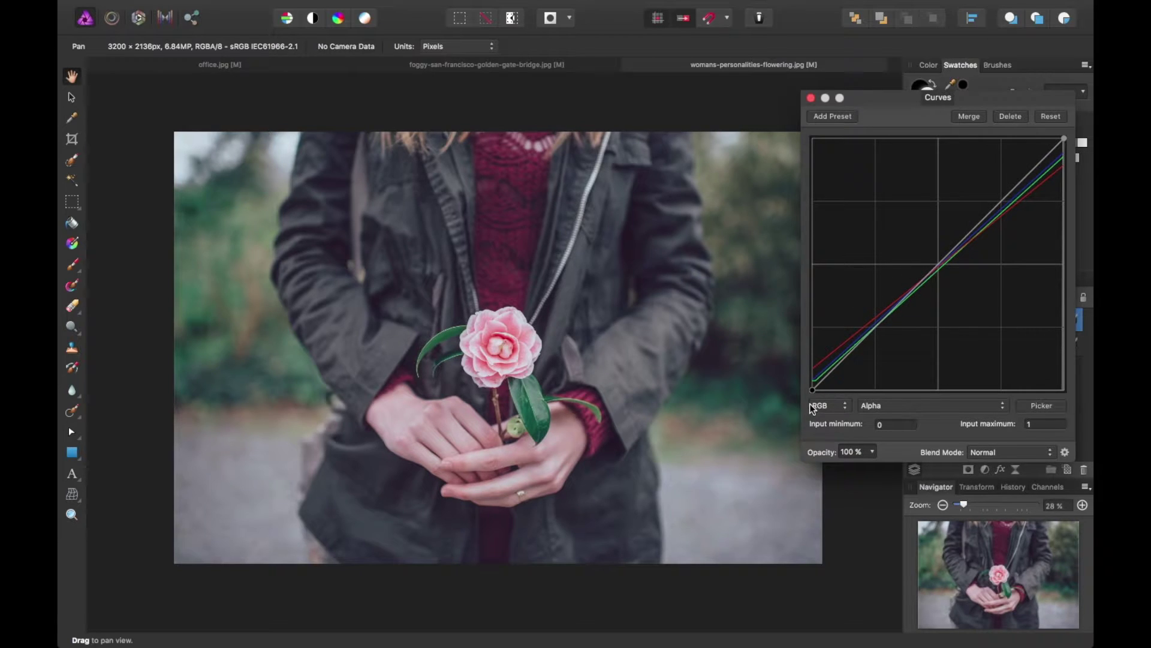
Return to the Master curve and pull its shadows down and highlights up into an S-curve
left_click(871, 405)
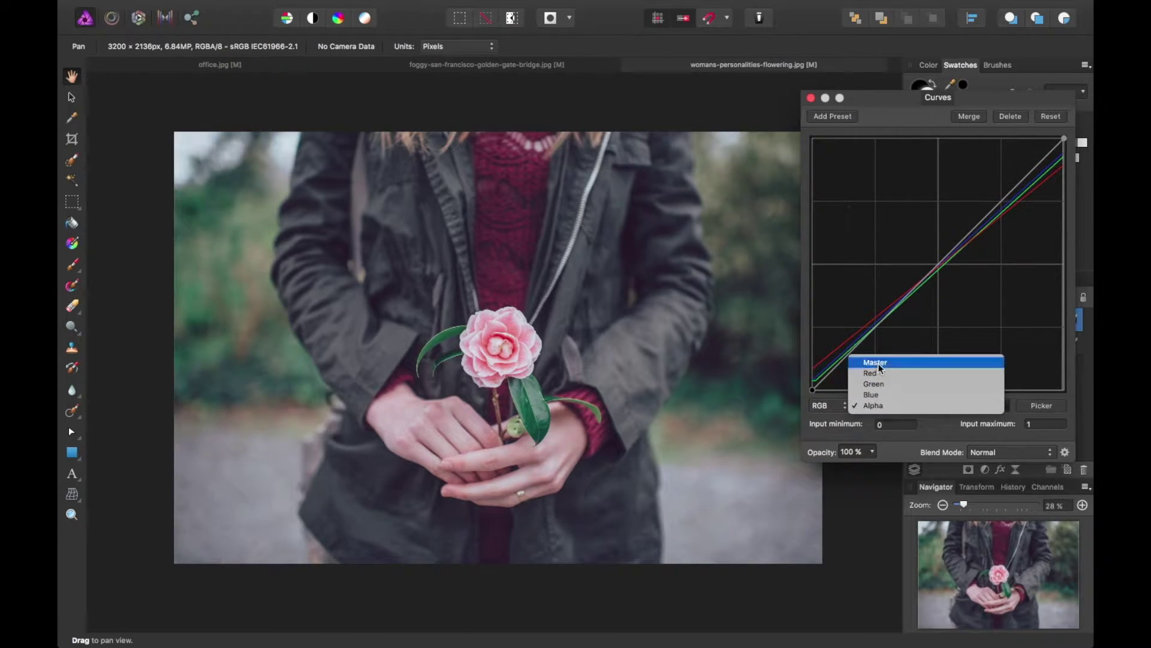
left_click(877, 362)
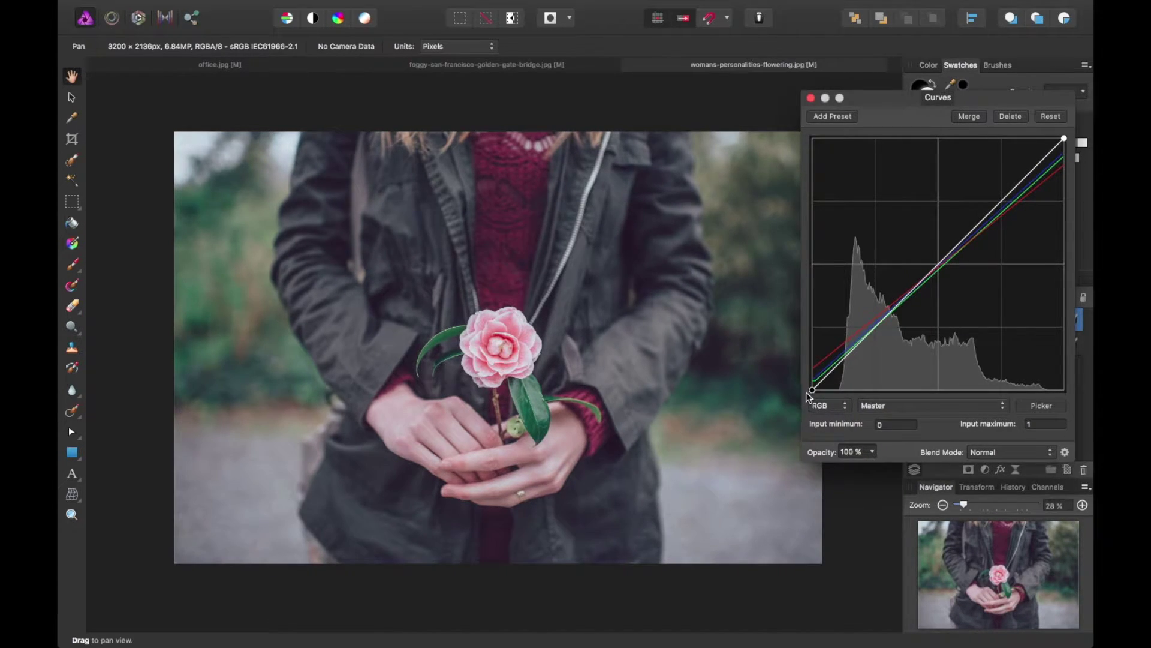
left_click_drag(869, 333, 872, 336)
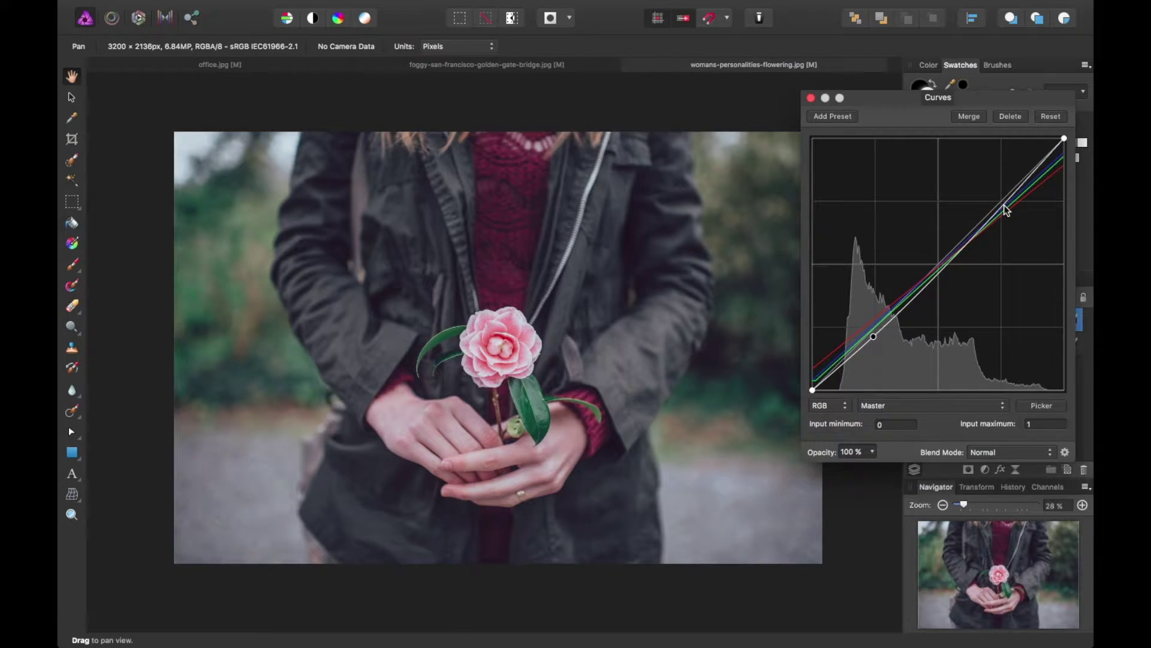
left_click_drag(1004, 204, 1000, 193)
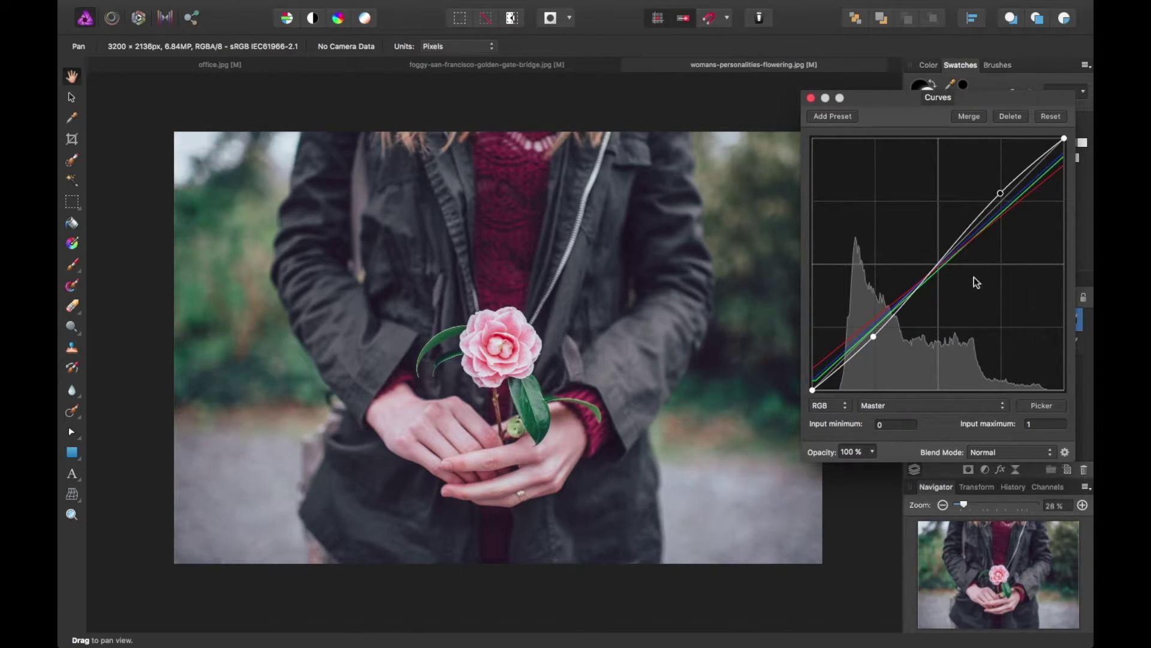
left_click(1006, 454)
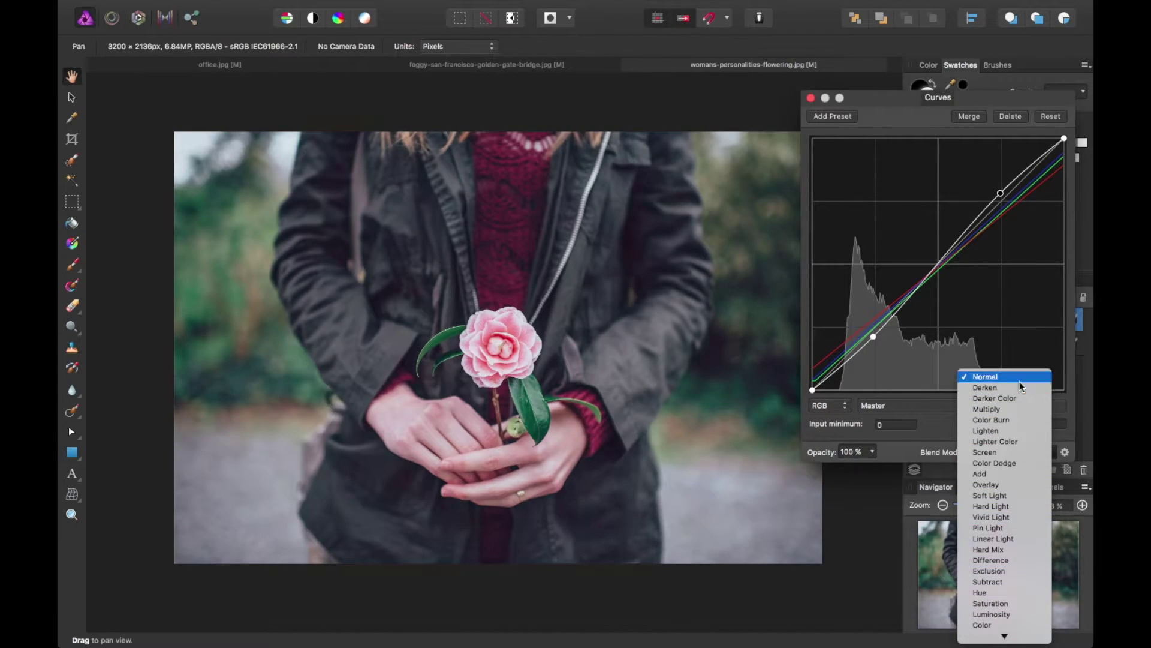
left_click(1019, 381)
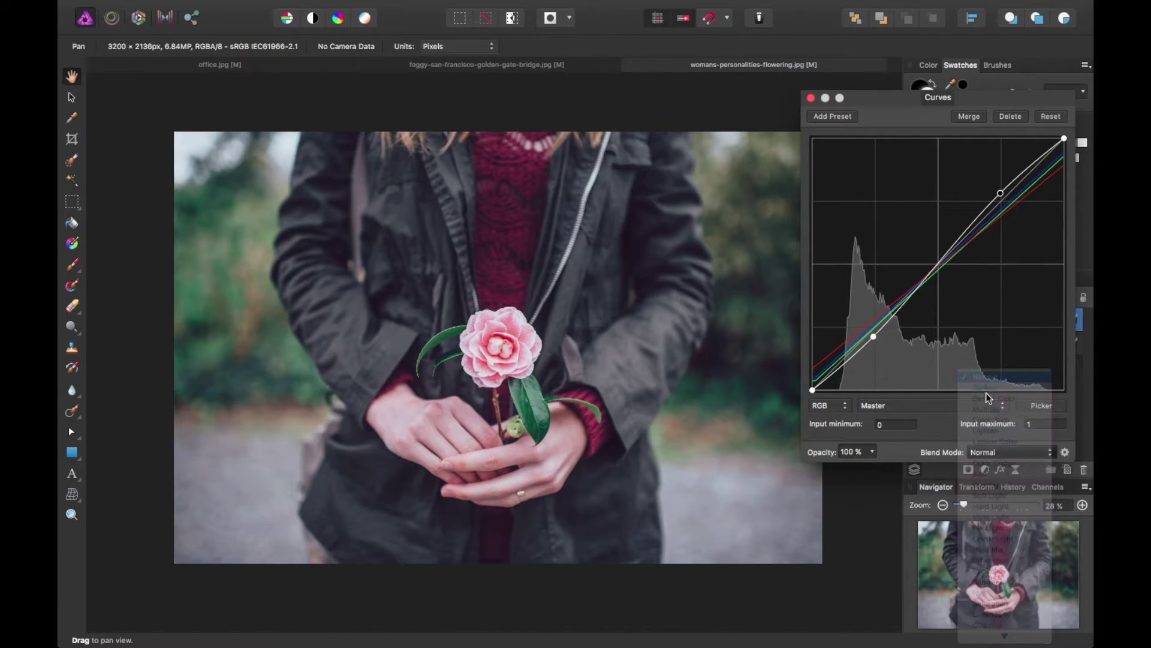
Close the Curves editor, then hide and re-show the Curves layer to compare the flower portrait
left_click(811, 98)
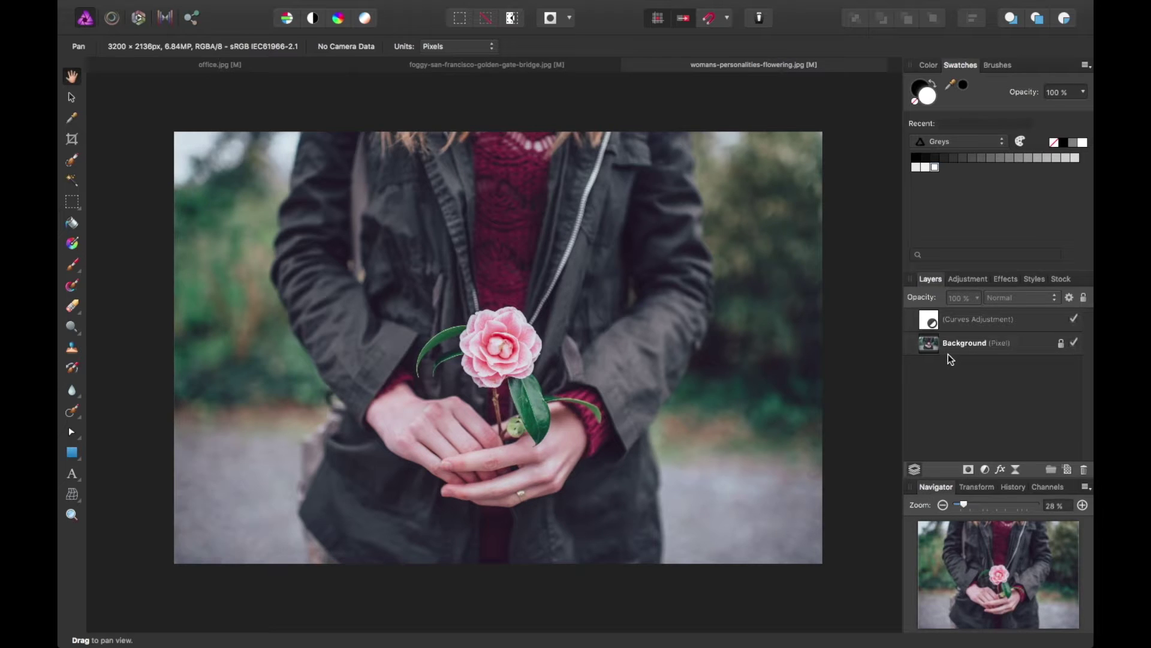
left_click(1074, 319)
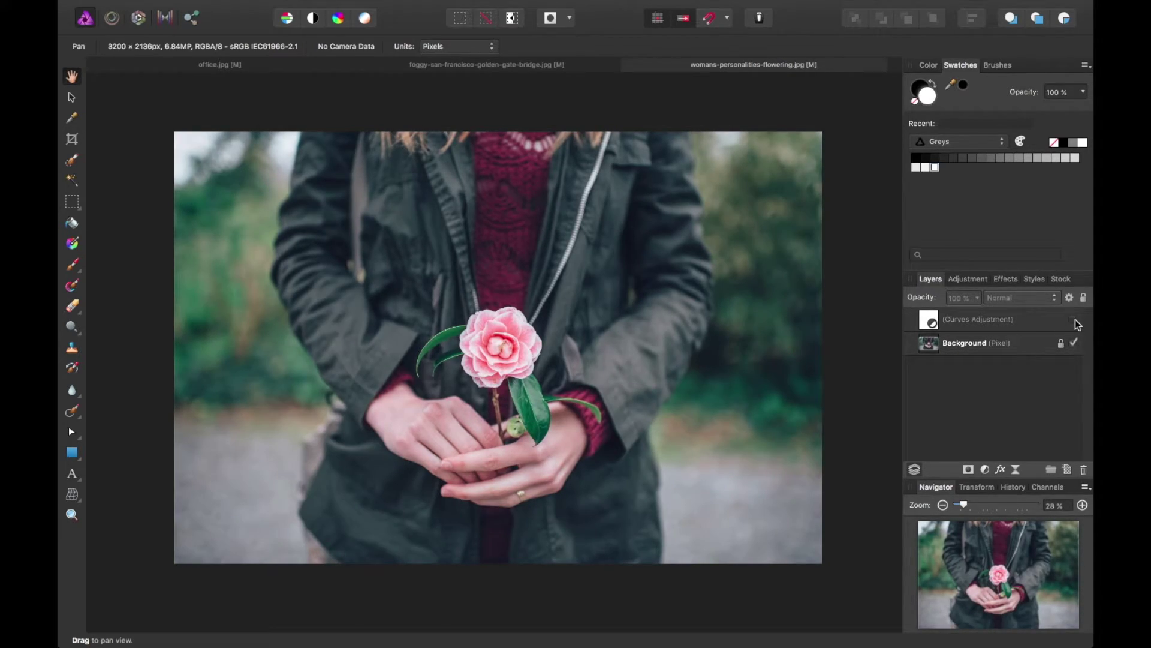
left_click(1075, 319)
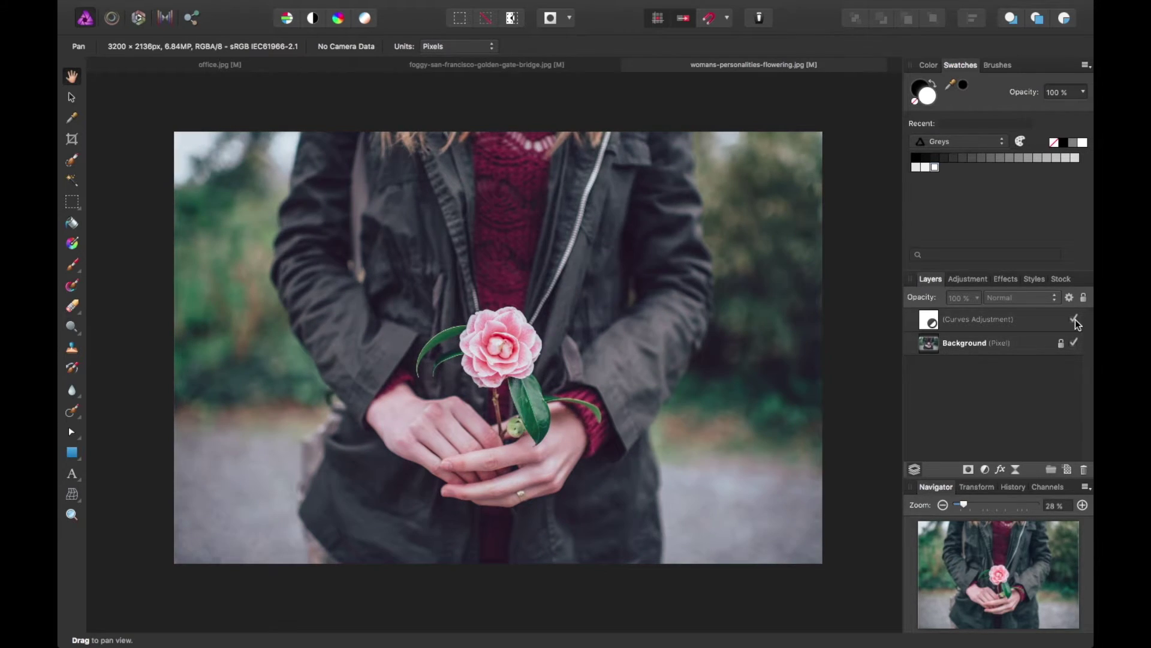